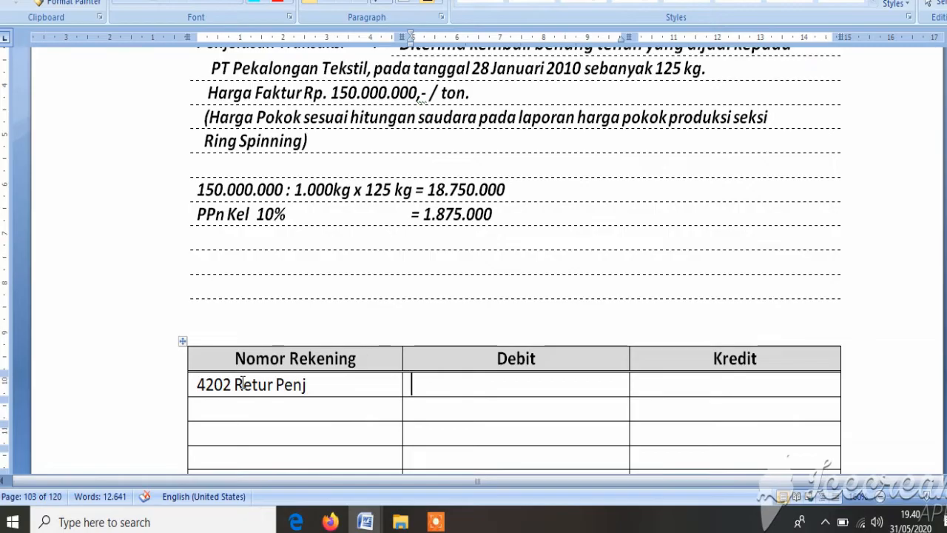
Step: Enter 18.750.000 as the debit amount for the 4202 Retur Penj row
{"action": "type", "text": "18.750.000"}
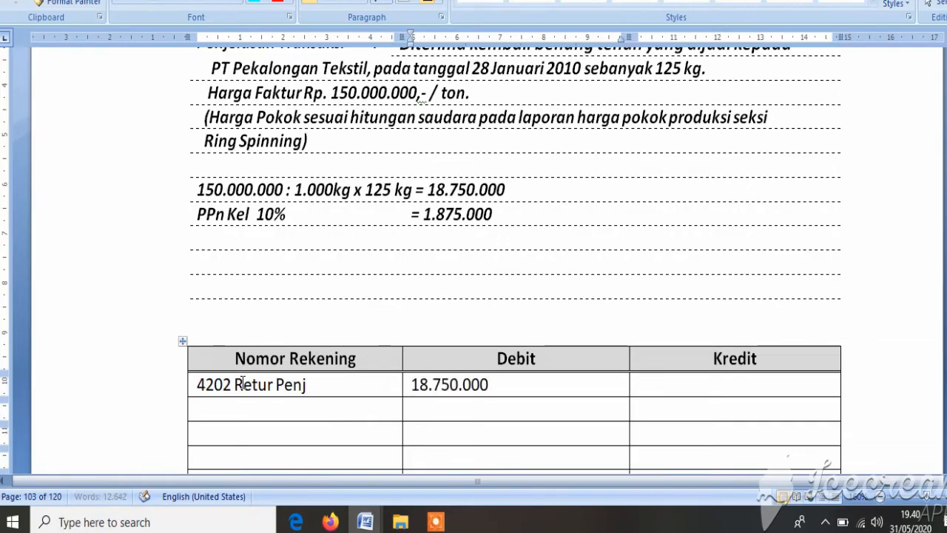
Step: Record account 2103 PPN Kel in the second row of the journal table
{"action": "key", "text": "Down"}
{"action": "key", "text": "Left"}
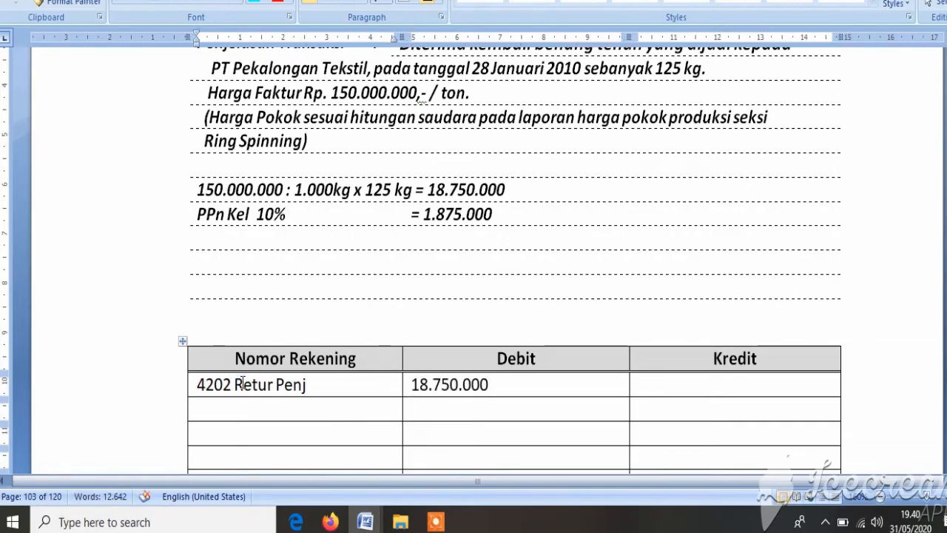
{"action": "key", "text": "Left"}
{"action": "key", "text": "Left"}
{"action": "key", "text": "Left"}
{"action": "key", "text": "Down"}
{"action": "key", "text": "Left"}
{"action": "type", "text": "2"}
{"action": "key", "text": "BackSpace"}
{"action": "type", "text": "2103"}
{"action": "key", "text": "BackSpace"}
{"action": "key", "text": "BackSpace"}
{"action": "type", "text": "03"}
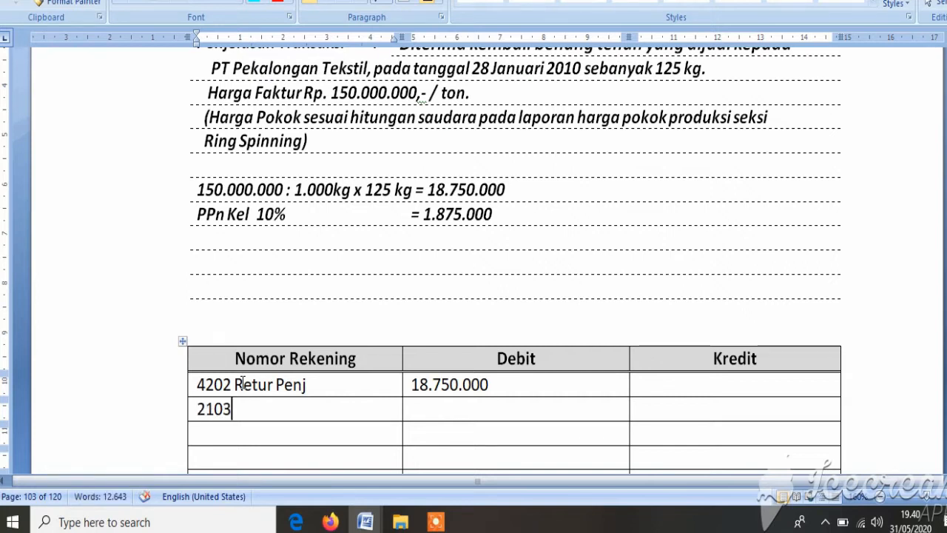
{"action": "type", "text": " PP"}
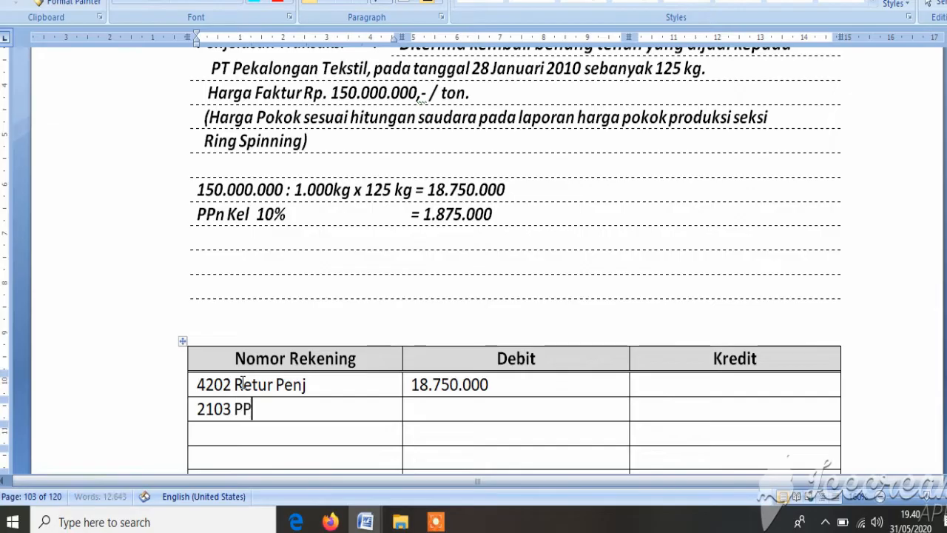
{"action": "type", "text": "N Kel"}
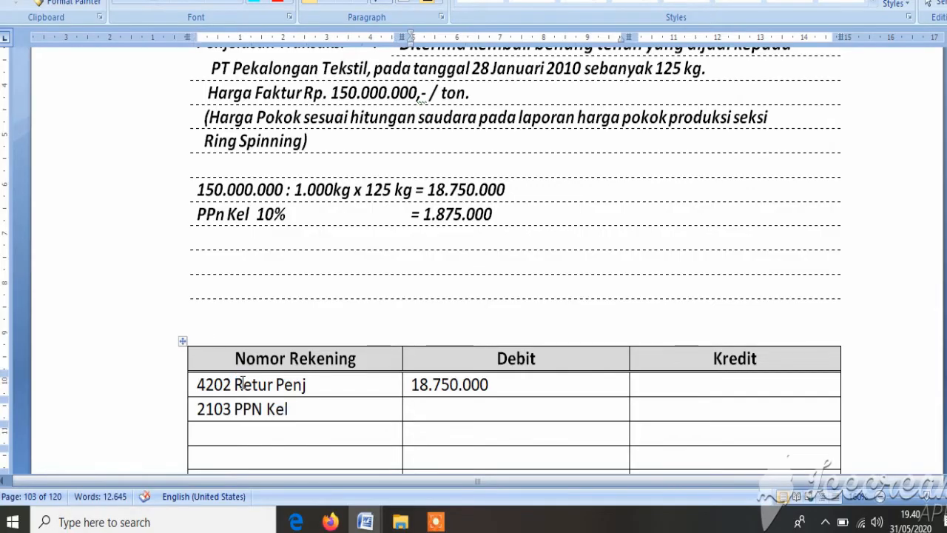
Step: Enter 1.875.000 as the debit amount for the 2103 PPN Kel row
{"action": "key", "text": "Left"}
{"action": "key", "text": "Left"}
{"action": "key", "text": "Right"}
{"action": "key", "text": "Left"}
{"action": "key", "text": "Left"}
{"action": "key", "text": "Right"}
{"action": "key", "text": "Right"}
{"action": "key", "text": "Right"}
{"action": "key", "text": "Right"}
{"action": "key", "text": "Right"}
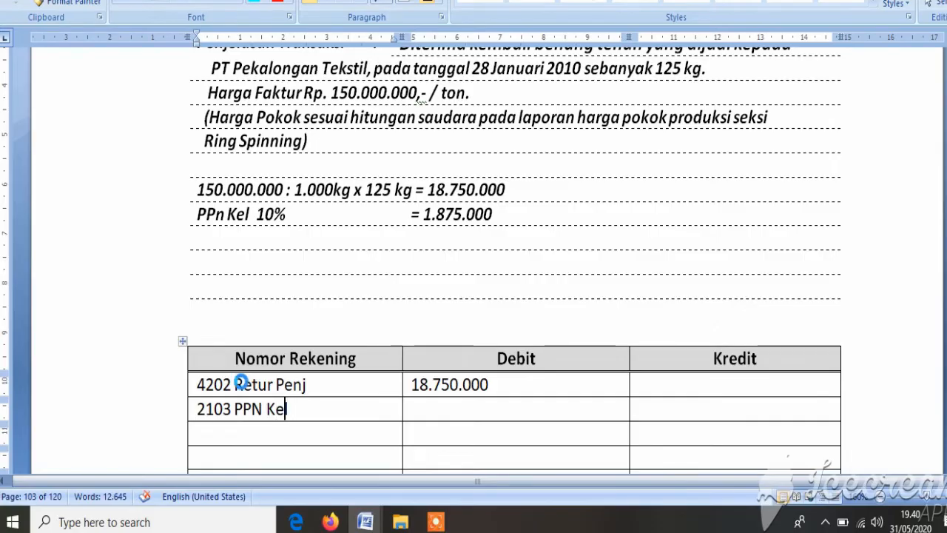
{"action": "key", "text": "Left"}
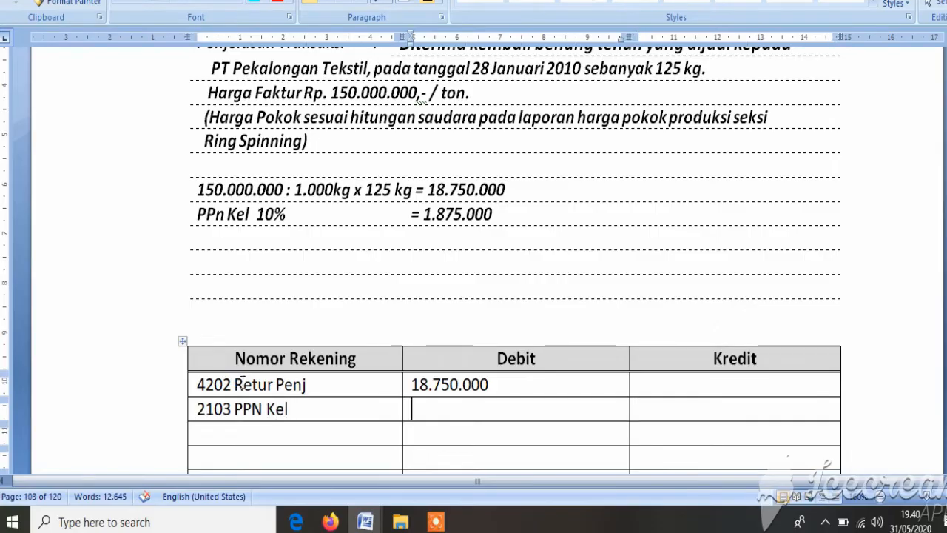
{"action": "type", "text": "1.875.000"}
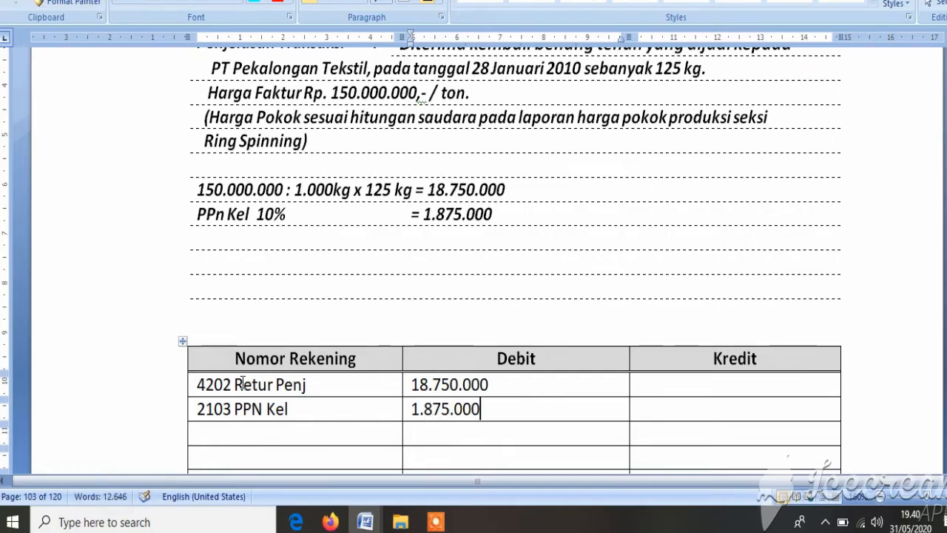
Step: Begin the third row's account number with 1131 in the Nomor Rekening column
{"action": "key", "text": "Down"}
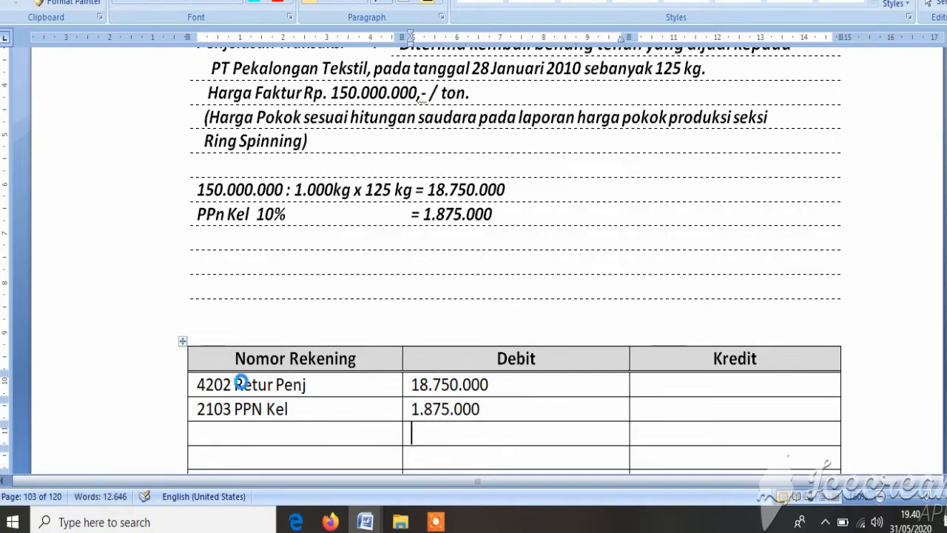
{"action": "key", "text": "Left"}
{"action": "left_click", "coordinate": [242, 381]}
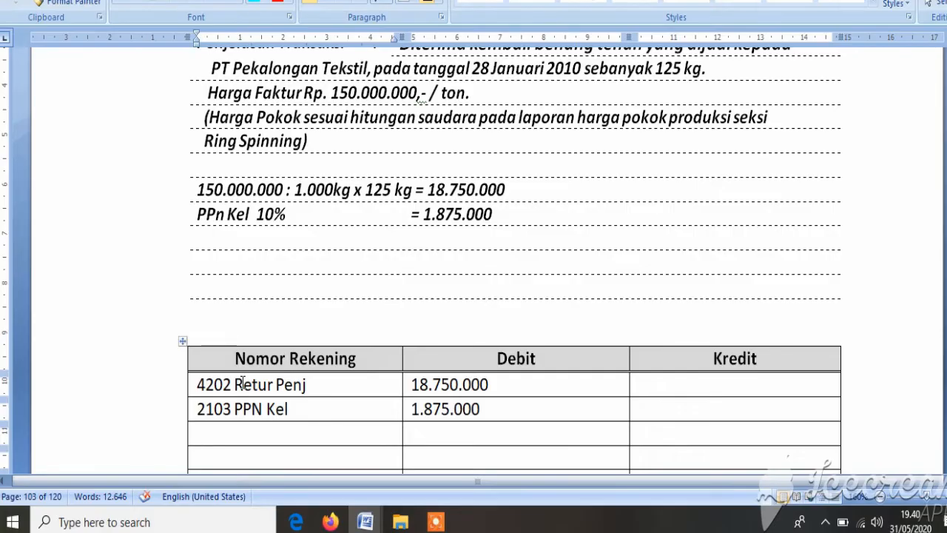
{"action": "type", "text": "113"}
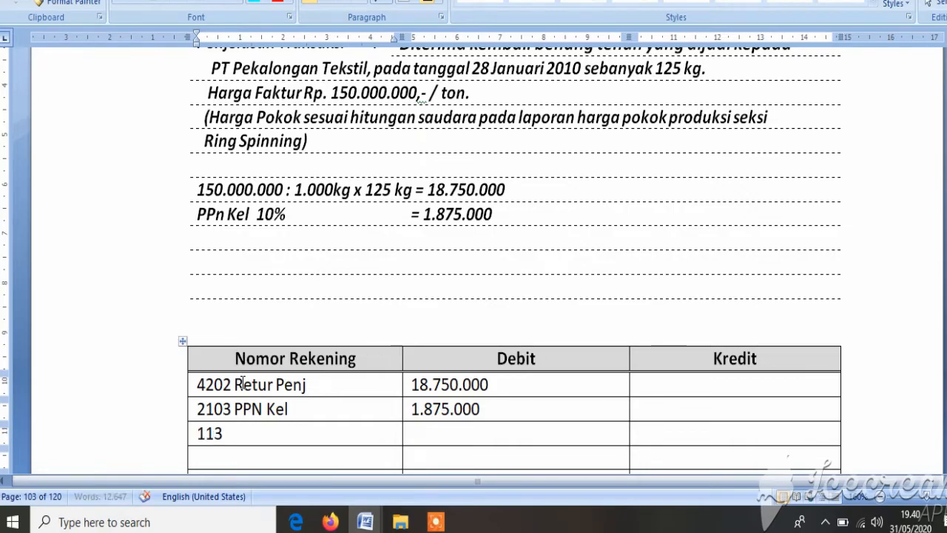
{"action": "key", "text": "BackSpace"}
{"action": "type", "text": "31"}
Step: Check the customer in the transaction description, and complete the third row's account number as 1131.05
{"action": "scroll", "coordinate": [243, 382], "scroll_direction": "up", "scroll_amount": 3}
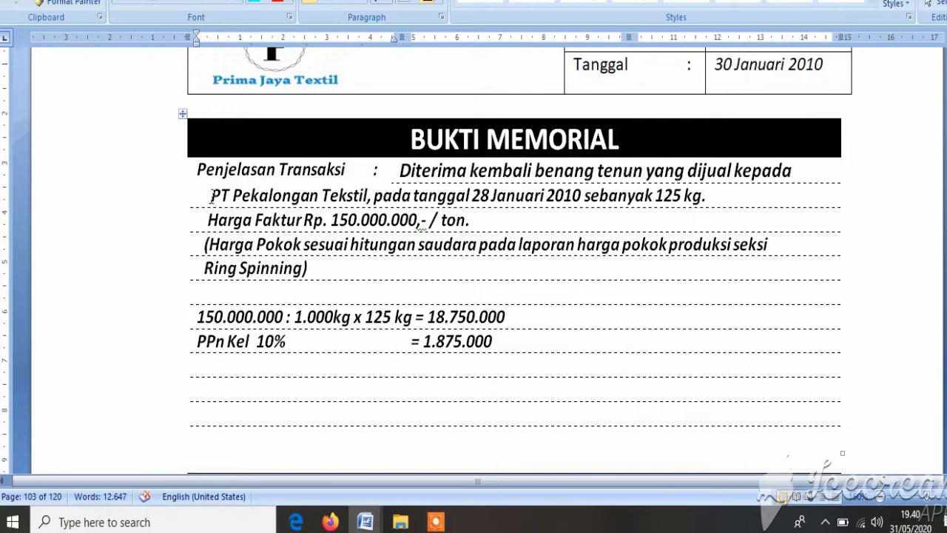
{"action": "left_click_drag", "start_coordinate": [212, 195], "coordinate": [339, 196]}
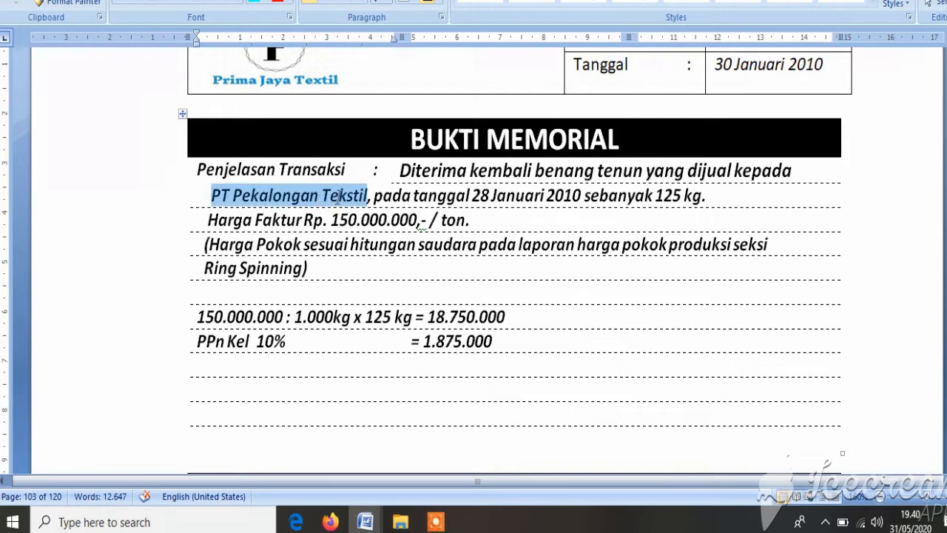
{"action": "scroll", "coordinate": [256, 319], "scroll_direction": "down", "scroll_amount": 6}
{"action": "left_click", "coordinate": [250, 313]}
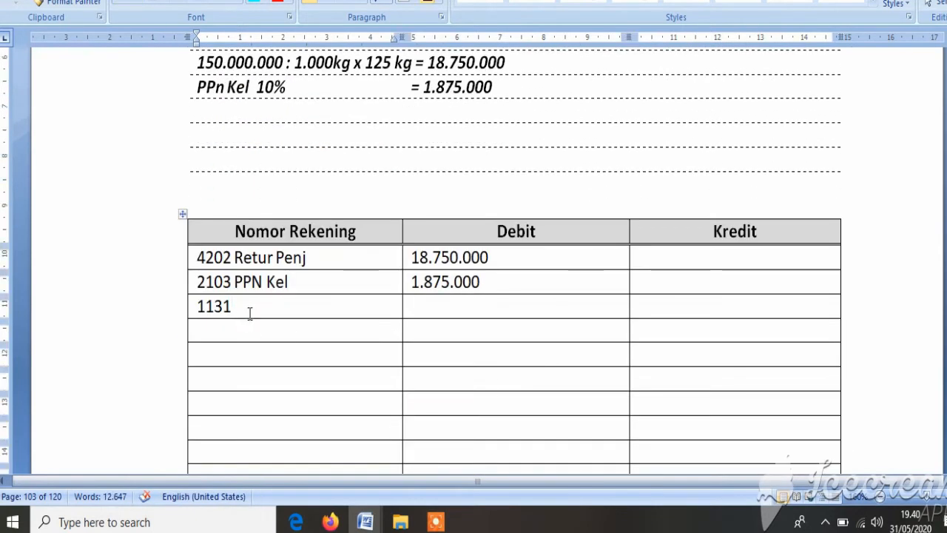
{"action": "type", "text": ".0"}
{"action": "key", "text": "BackSpace"}
{"action": "key", "text": "BackSpace"}
{"action": "type", "text": ".05"}
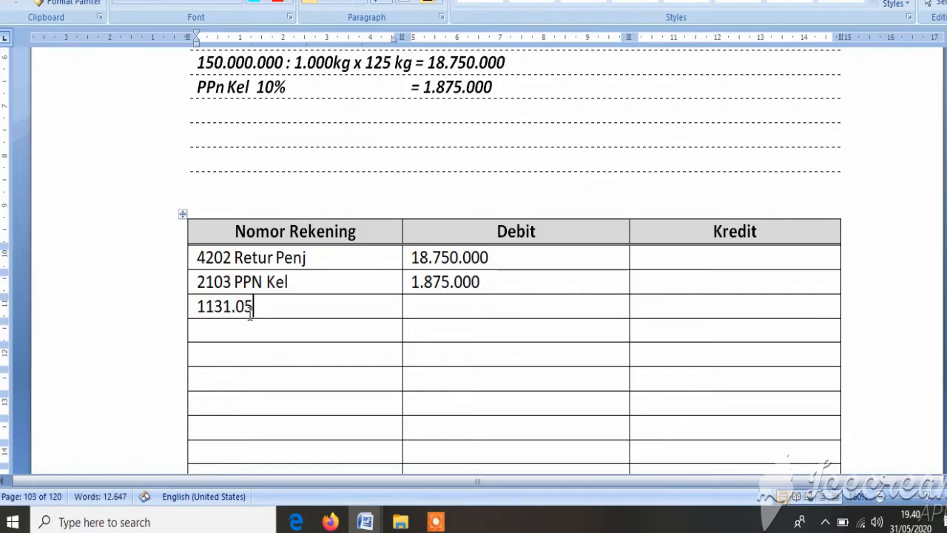
{"action": "type", "text": " Piut"}
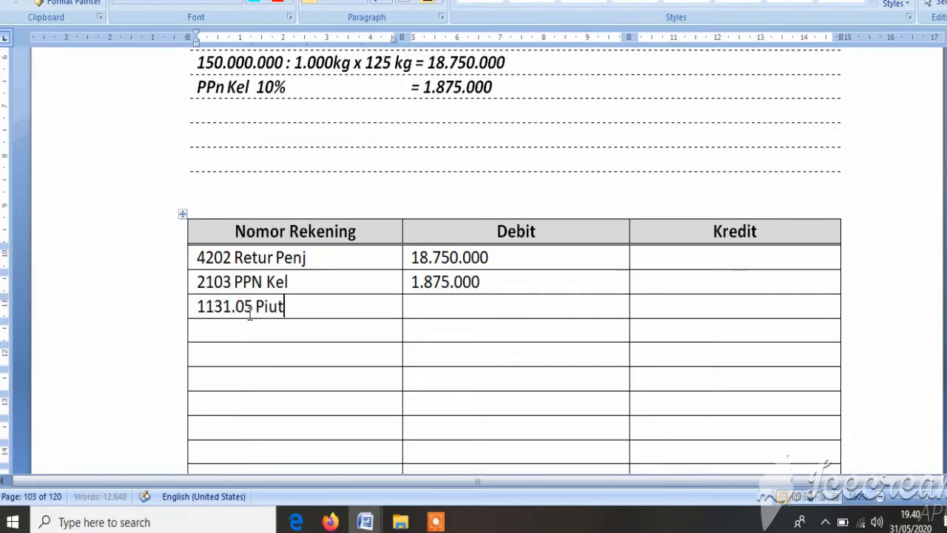
{"action": "type", "text": " Dg"}
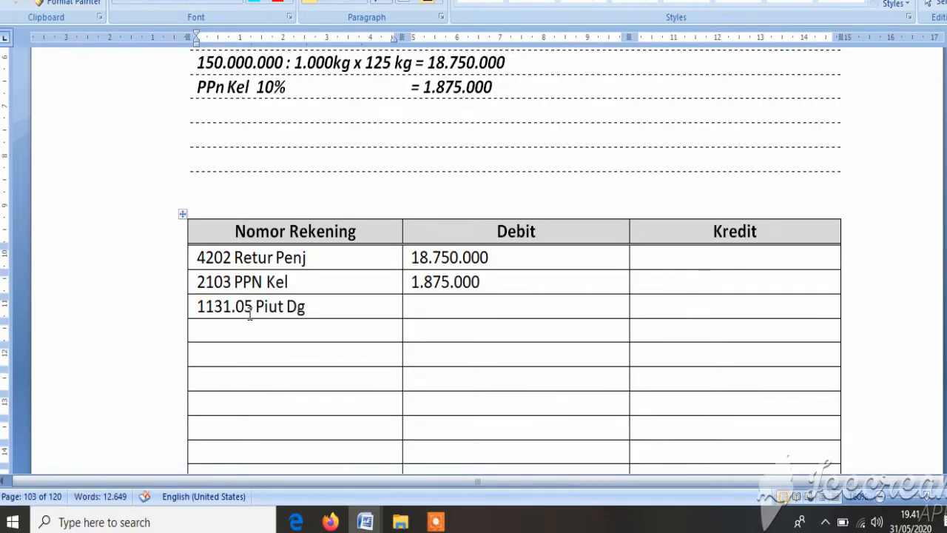
{"action": "type", "text": " PT Pekal"}
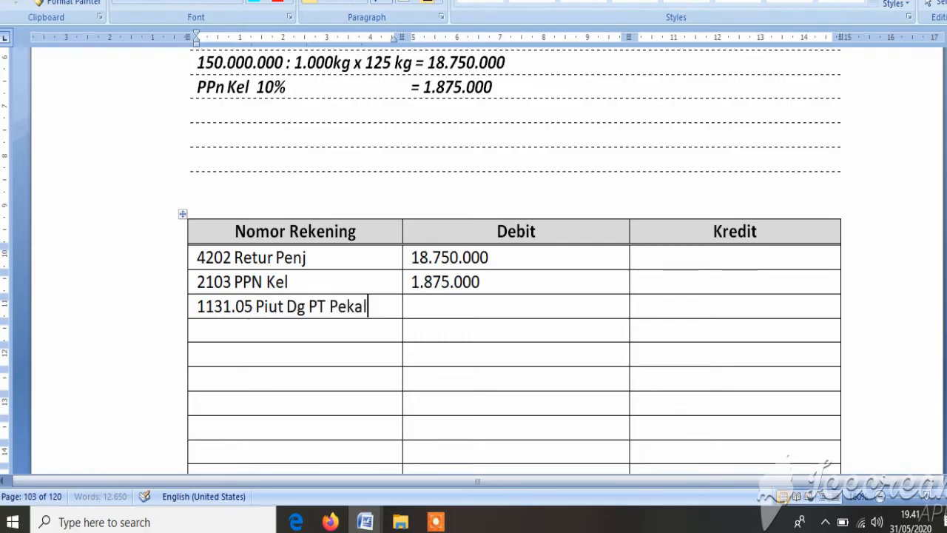
Step: Add the account name Piut Dg PT Pekalong after the number 1131.05
{"action": "key", "text": "BackSpace"}
{"action": "key", "text": "BackSpace"}
{"action": "type", "text": "alonga"}
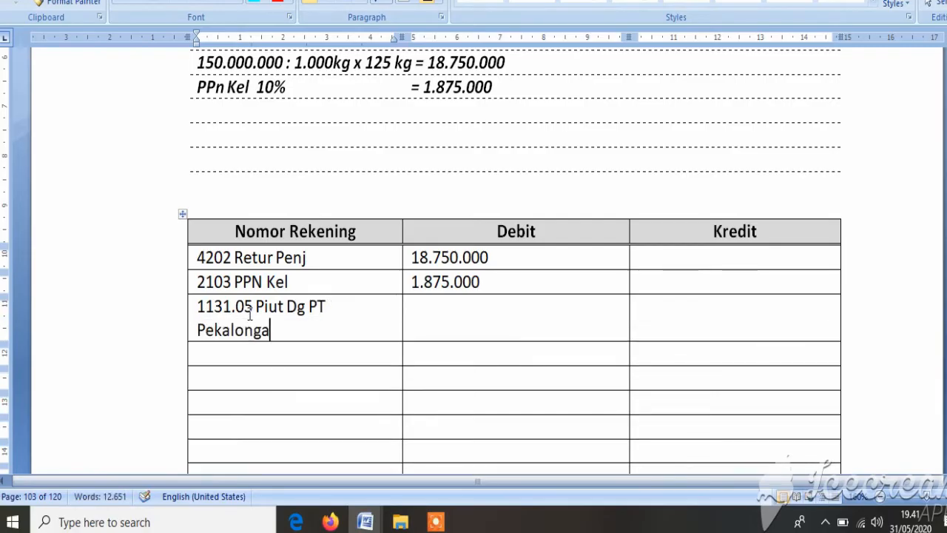
{"action": "key", "text": "BackSpace"}
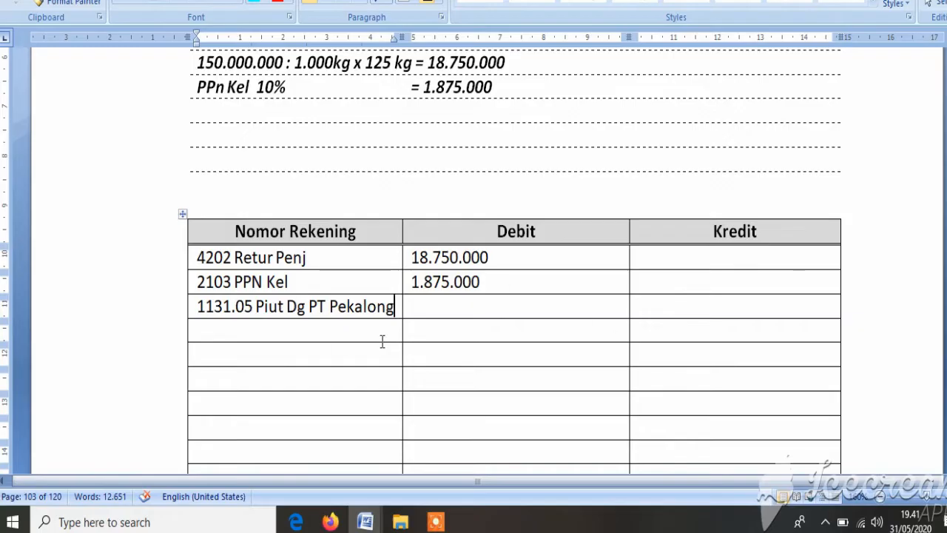
Step: Enter 20.625.000 as the credit amount for the 1131.05 receivable row
{"action": "left_click", "coordinate": [669, 311]}
{"action": "type", "text": "20"}
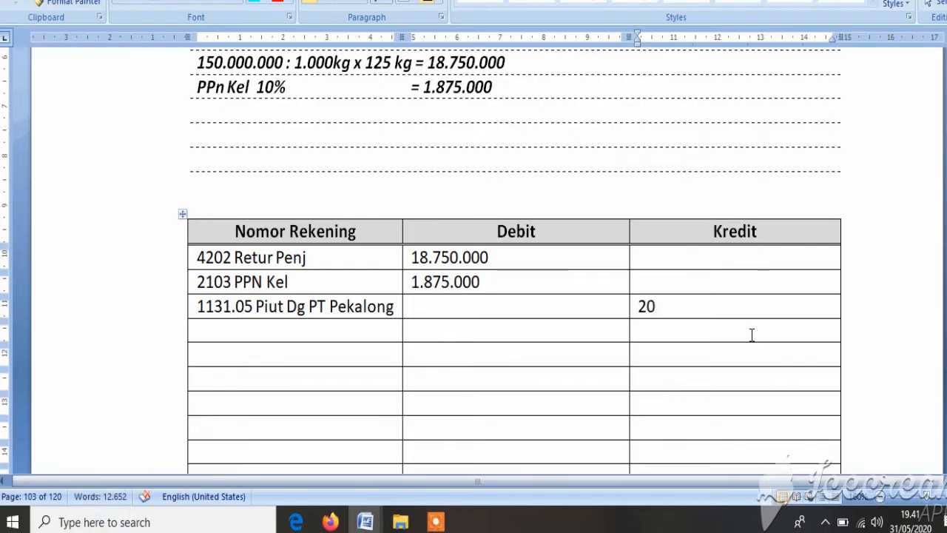
{"action": "type", "text": ".6"}
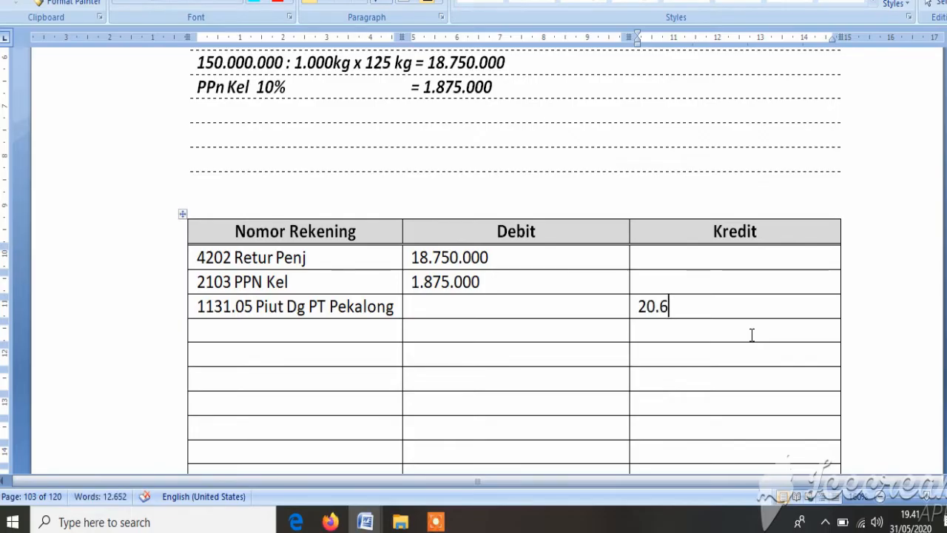
{"action": "type", "text": "2"}
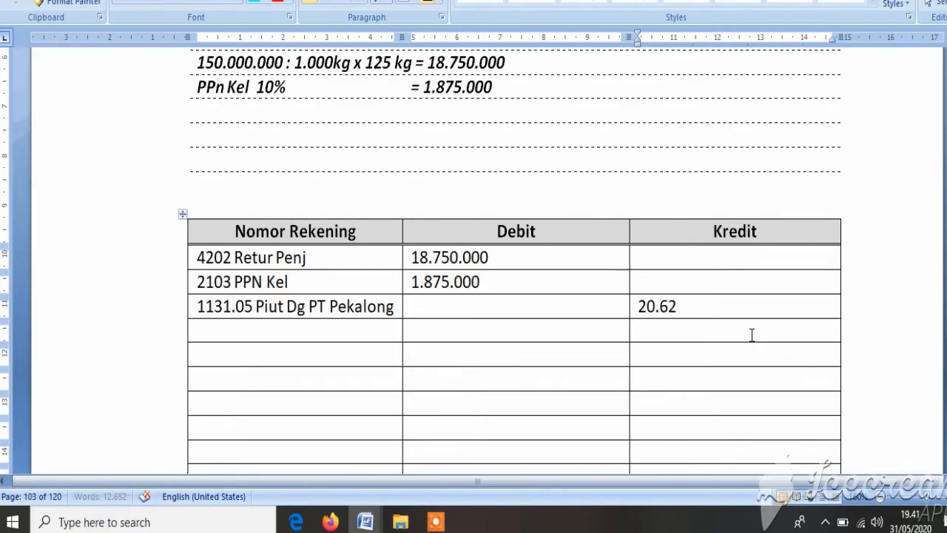
{"action": "type", "text": "5.000"}
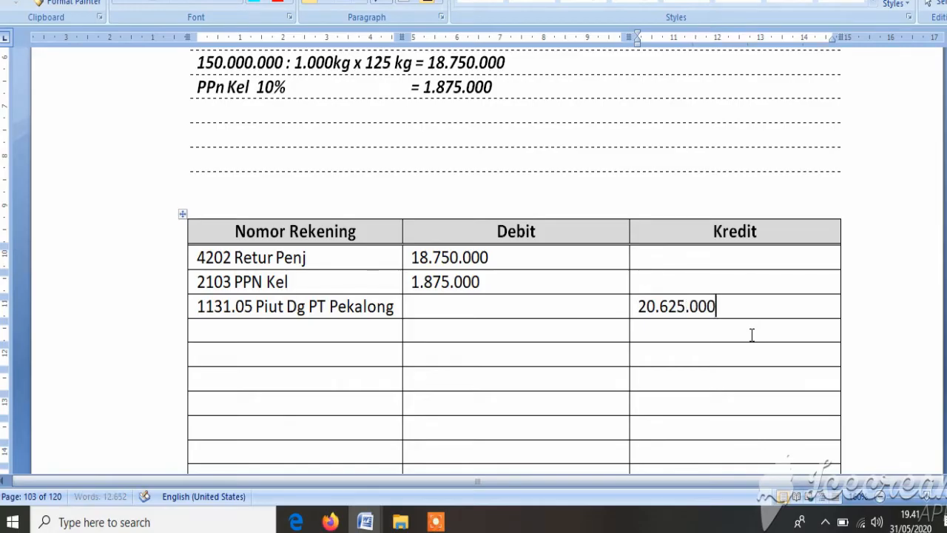
Step: Fill in the bookkeeper's name on the dotted line under Dibukukan oleh, and enter 1 in the box below Hal JM
{"action": "scroll", "coordinate": [712, 334], "scroll_direction": "down", "scroll_amount": 4}
{"action": "scroll", "coordinate": [712, 334], "scroll_direction": "up", "scroll_amount": 1}
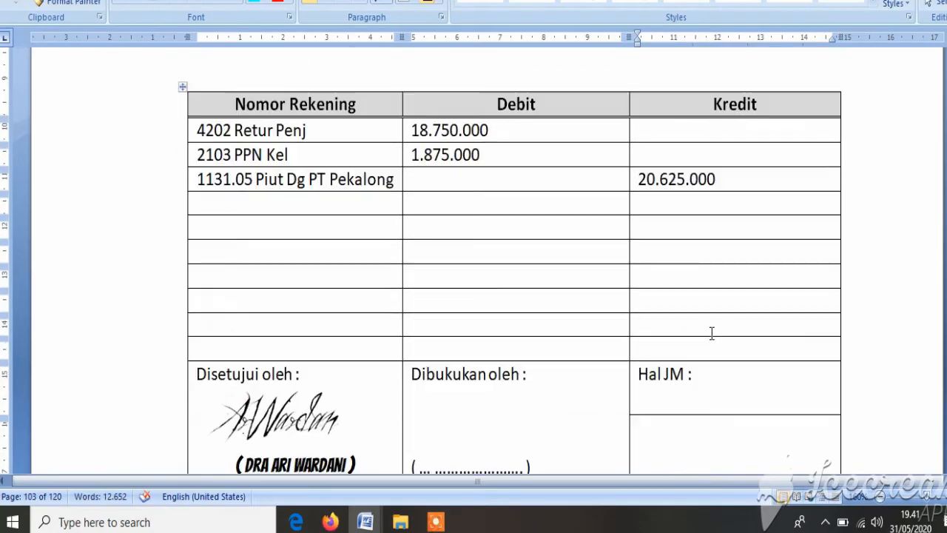
{"action": "scroll", "coordinate": [712, 334], "scroll_direction": "down", "scroll_amount": 1}
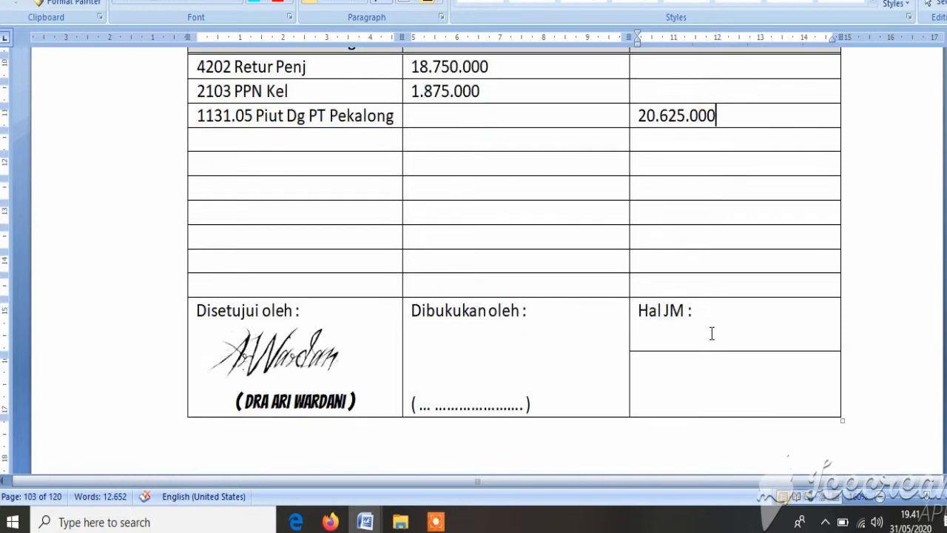
{"action": "scroll", "coordinate": [712, 334], "scroll_direction": "down", "scroll_amount": 1}
{"action": "scroll", "coordinate": [712, 334], "scroll_direction": "up", "scroll_amount": 1}
{"action": "left_click_drag", "start_coordinate": [436, 409], "coordinate": [488, 404]}
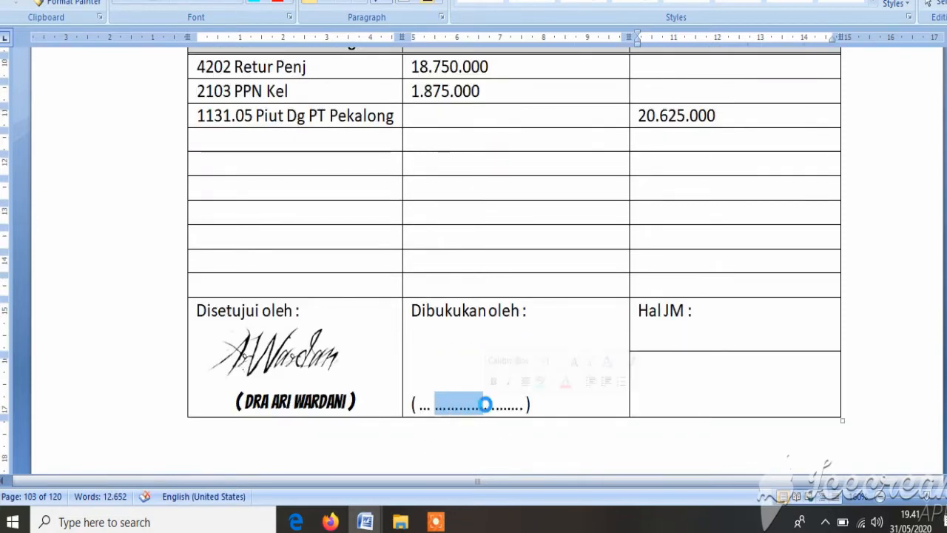
{"action": "type", "text": "Andri"}
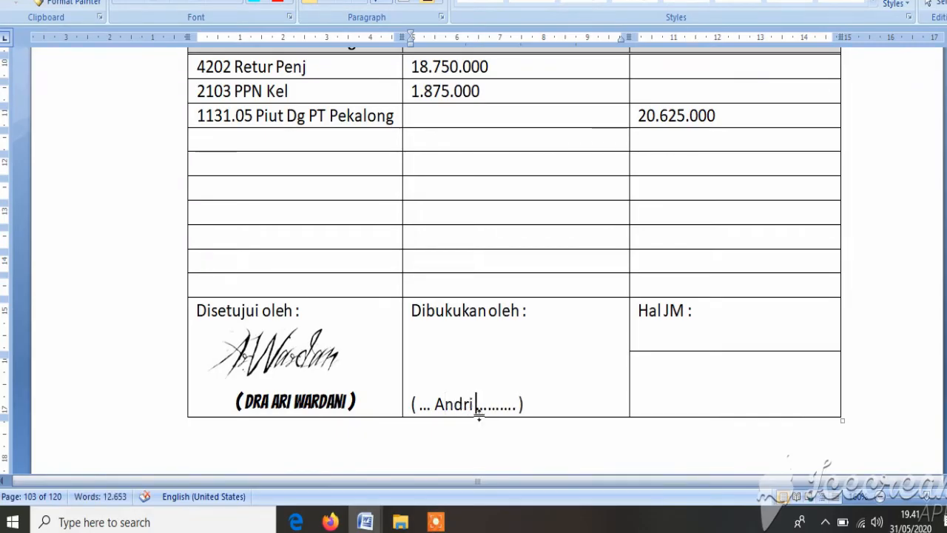
{"action": "left_click", "coordinate": [753, 397]}
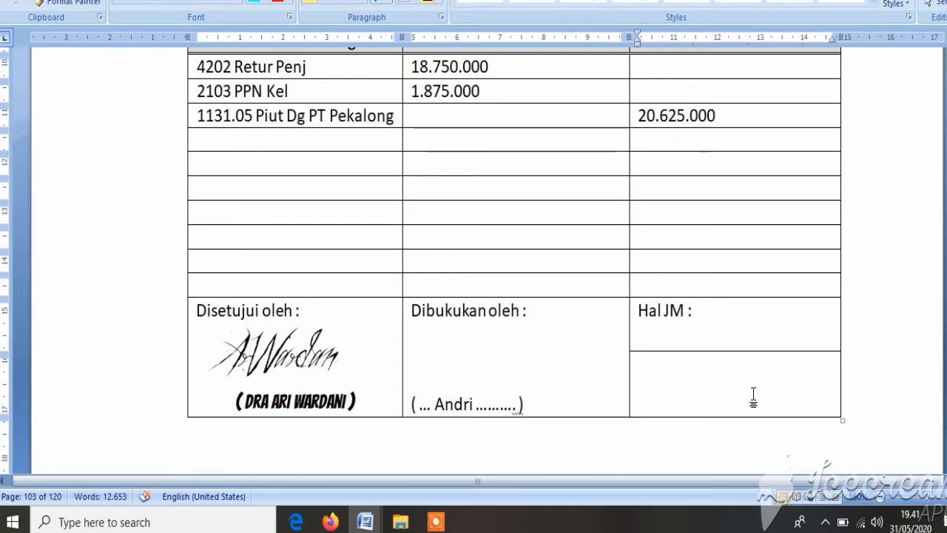
{"action": "type", "text": "1"}
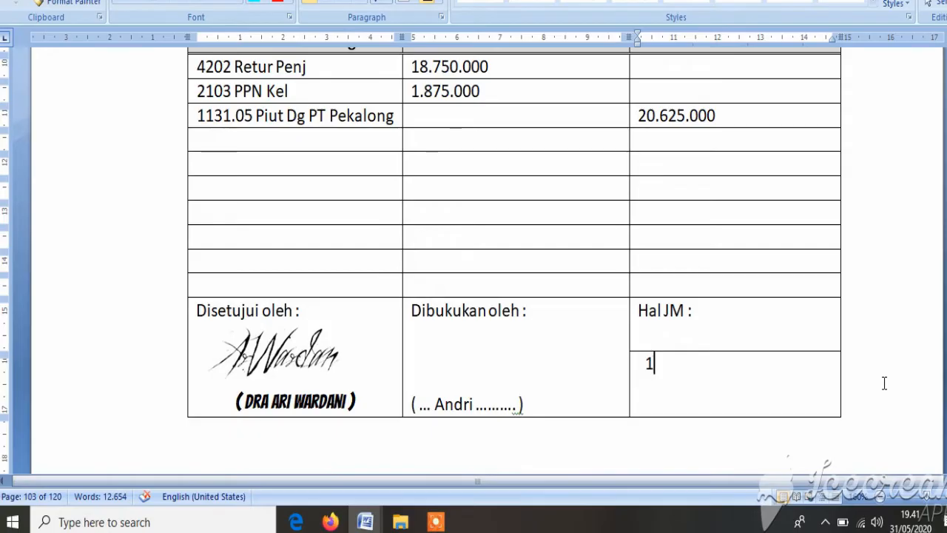
Step: Begin the first account number as 5213. in the journal table of memorial voucher 04/BM/I/10
{"action": "scroll", "coordinate": [884, 383], "scroll_direction": "down", "scroll_amount": 10}
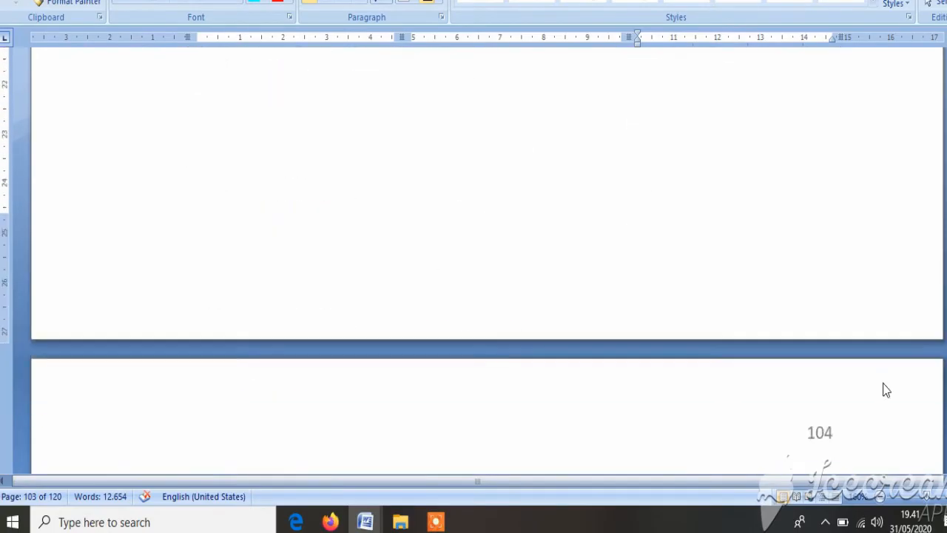
{"action": "scroll", "coordinate": [884, 383], "scroll_direction": "down", "scroll_amount": 6}
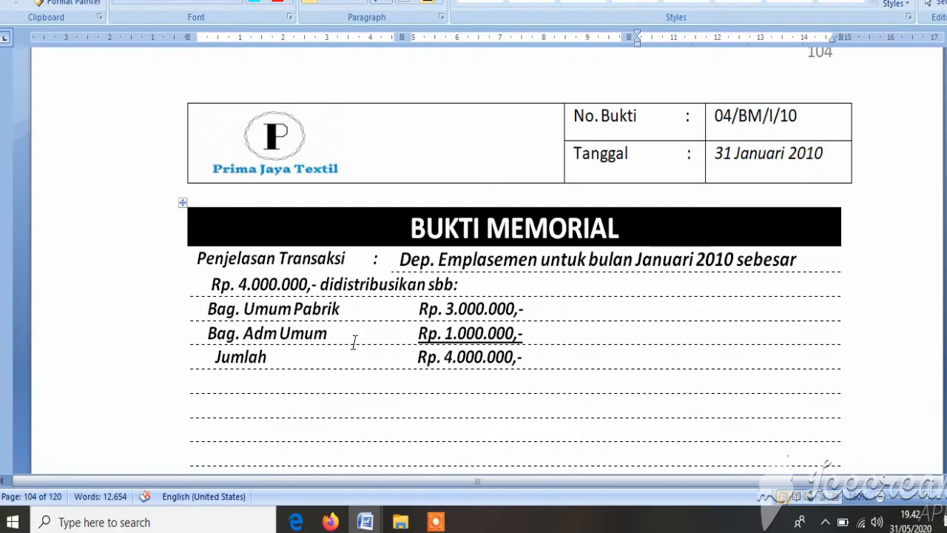
{"action": "scroll", "coordinate": [414, 393], "scroll_direction": "down", "scroll_amount": 5}
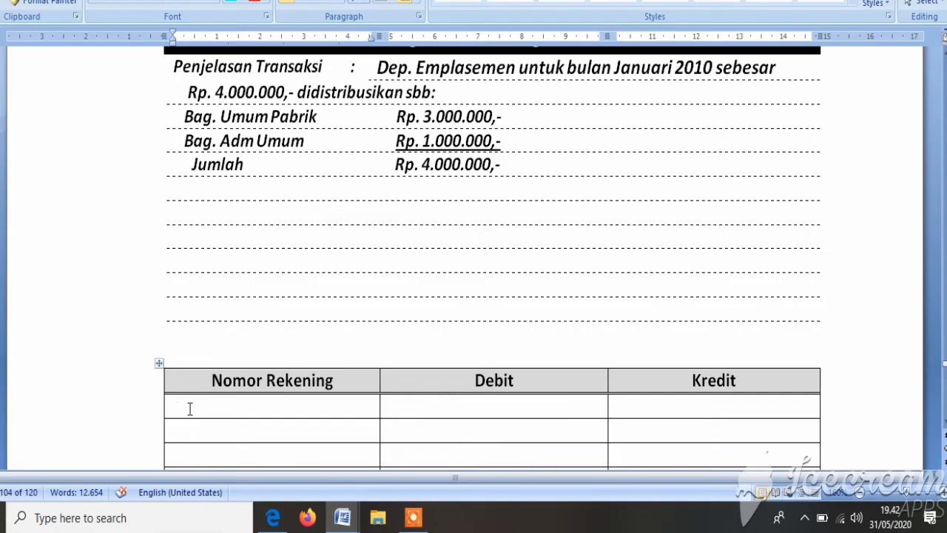
{"action": "type", "text": "5213."}
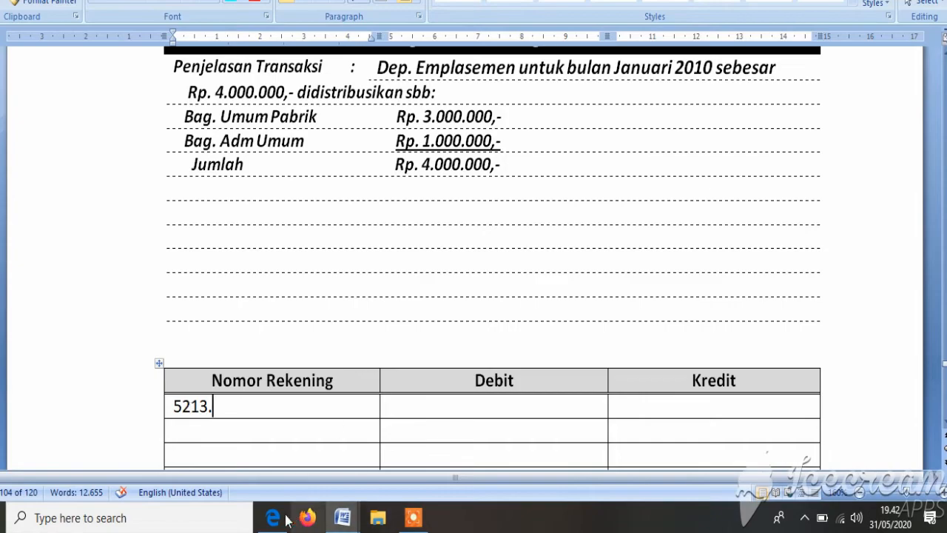
Step: Switch to the account code PDF in Edge and look up the auxiliary cost code for Biaya Depresiasi – Emplasemen
{"action": "left_click", "coordinate": [273, 518]}
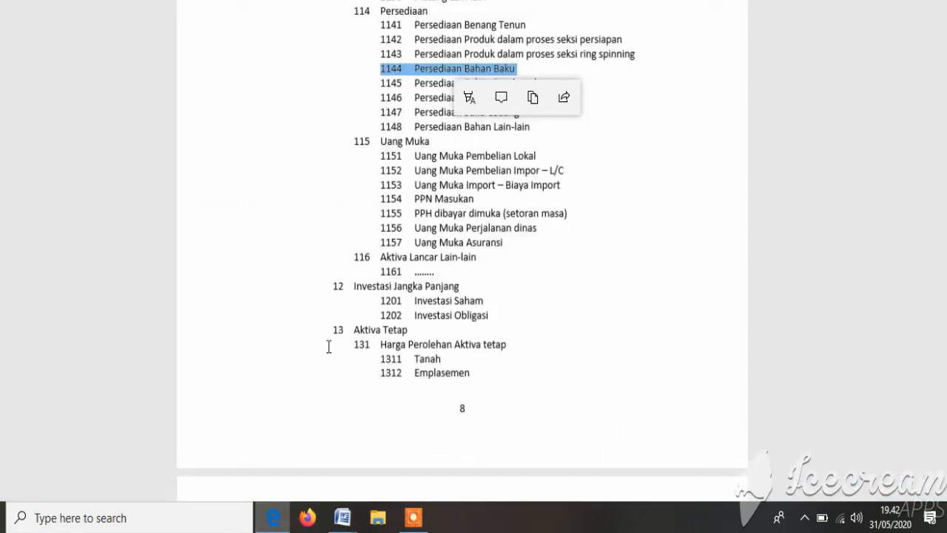
{"action": "scroll", "coordinate": [493, 288], "scroll_direction": "down", "scroll_amount": 15}
{"action": "scroll", "coordinate": [494, 287], "scroll_direction": "up", "scroll_amount": 10}
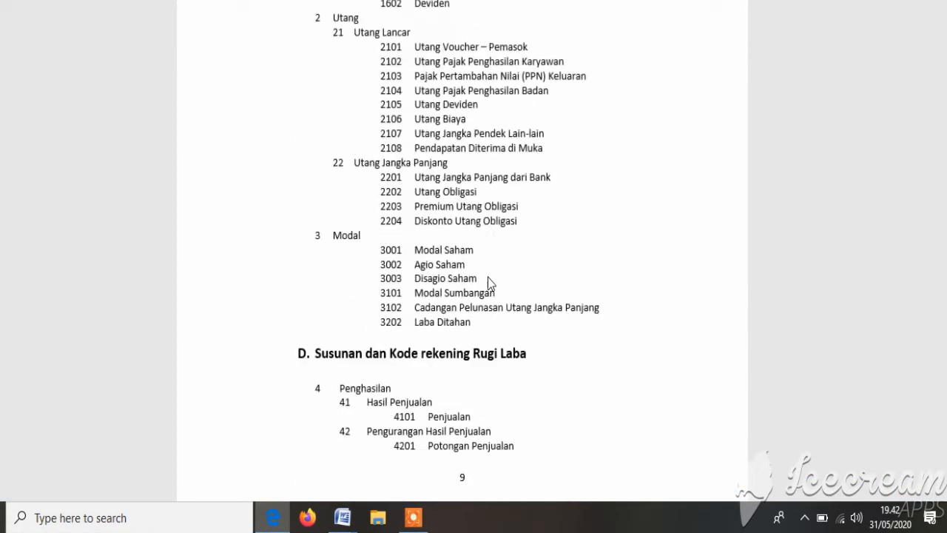
{"action": "scroll", "coordinate": [488, 281], "scroll_direction": "down", "scroll_amount": 15}
{"action": "scroll", "coordinate": [494, 286], "scroll_direction": "down", "scroll_amount": 10}
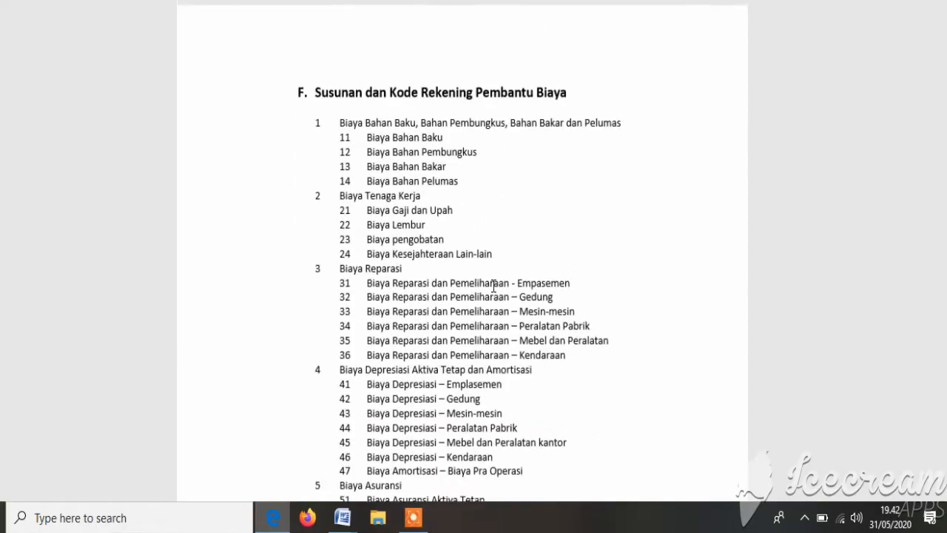
{"action": "scroll", "coordinate": [492, 286], "scroll_direction": "up", "scroll_amount": 2}
{"action": "scroll", "coordinate": [493, 285], "scroll_direction": "down", "scroll_amount": 5}
{"action": "scroll", "coordinate": [493, 286], "scroll_direction": "up", "scroll_amount": 1}
{"action": "scroll", "coordinate": [493, 286], "scroll_direction": "down", "scroll_amount": 7}
{"action": "scroll", "coordinate": [494, 285], "scroll_direction": "up", "scroll_amount": 3}
{"action": "scroll", "coordinate": [493, 286], "scroll_direction": "down", "scroll_amount": 3}
{"action": "scroll", "coordinate": [494, 286], "scroll_direction": "up", "scroll_amount": 7}
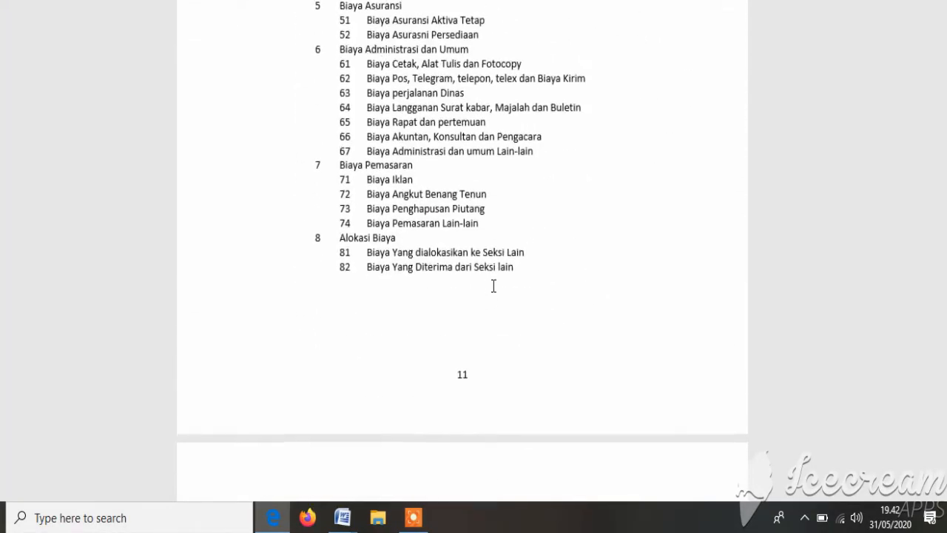
{"action": "scroll", "coordinate": [493, 286], "scroll_direction": "down", "scroll_amount": 3}
{"action": "scroll", "coordinate": [494, 285], "scroll_direction": "up", "scroll_amount": 5}
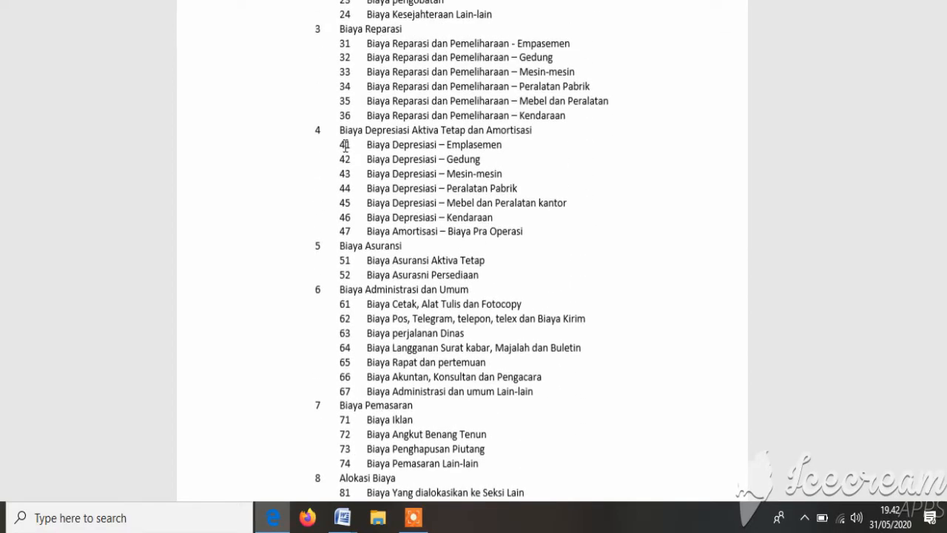
{"action": "left_click_drag", "start_coordinate": [352, 144], "coordinate": [495, 148]}
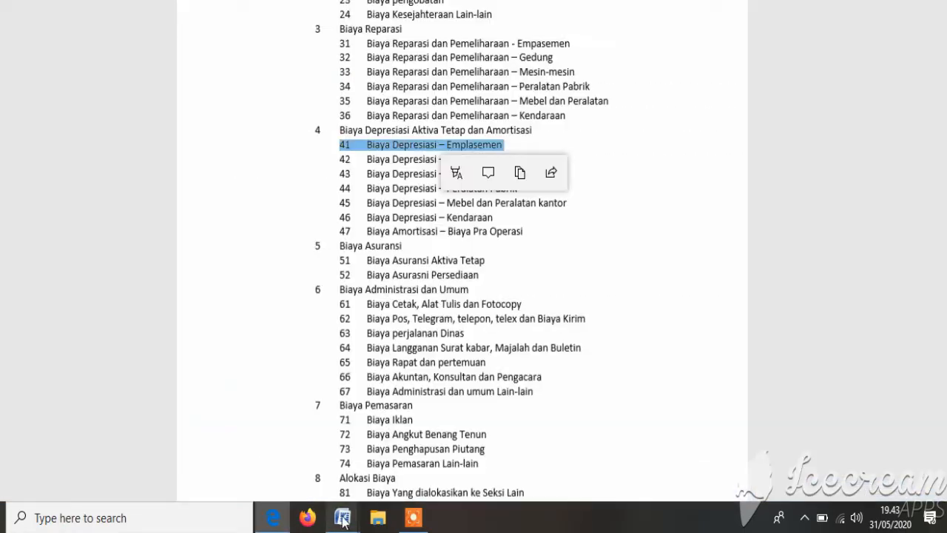
Step: Back in the Word voucher, complete the first account number as 5213.41 and add the account name BOP Bg Umum Pabr
{"action": "mouse_move", "coordinate": [342, 518]}
{"action": "left_click", "coordinate": [263, 473]}
{"action": "type", "text": "41"}
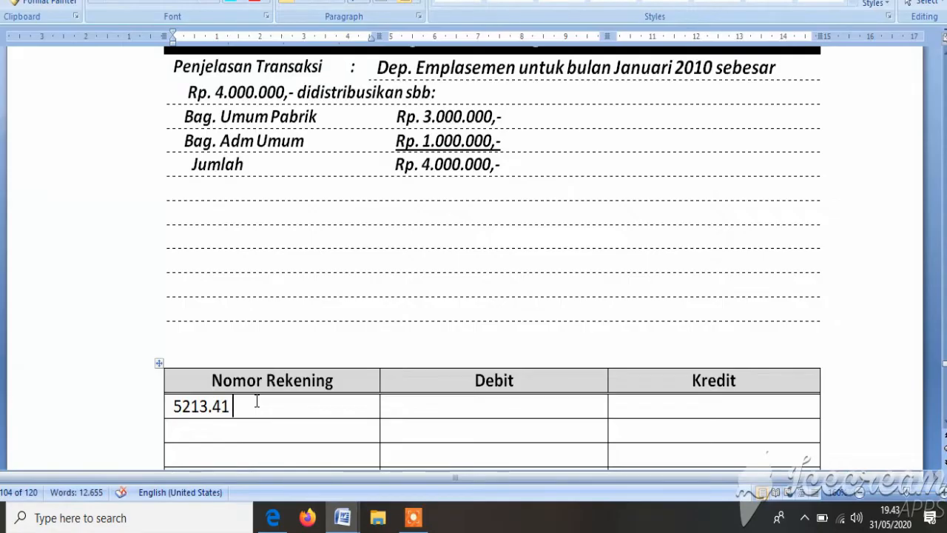
{"action": "type", "text": " BOP Bg Um"}
{"action": "key", "text": "BackSpace"}
{"action": "key", "text": "BackSpace"}
{"action": "key", "text": "BackSpace"}
{"action": "type", "text": "Um"}
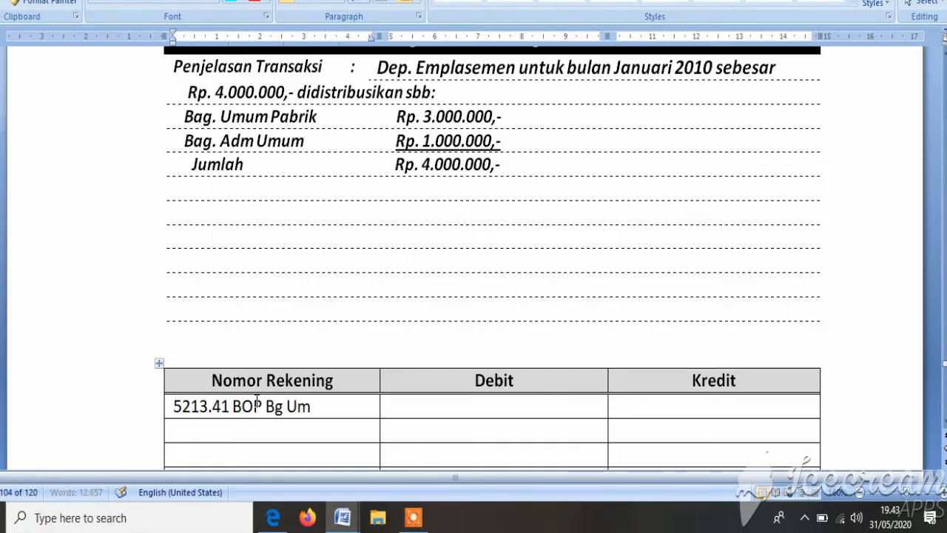
{"action": "type", "text": "um Pabr"}
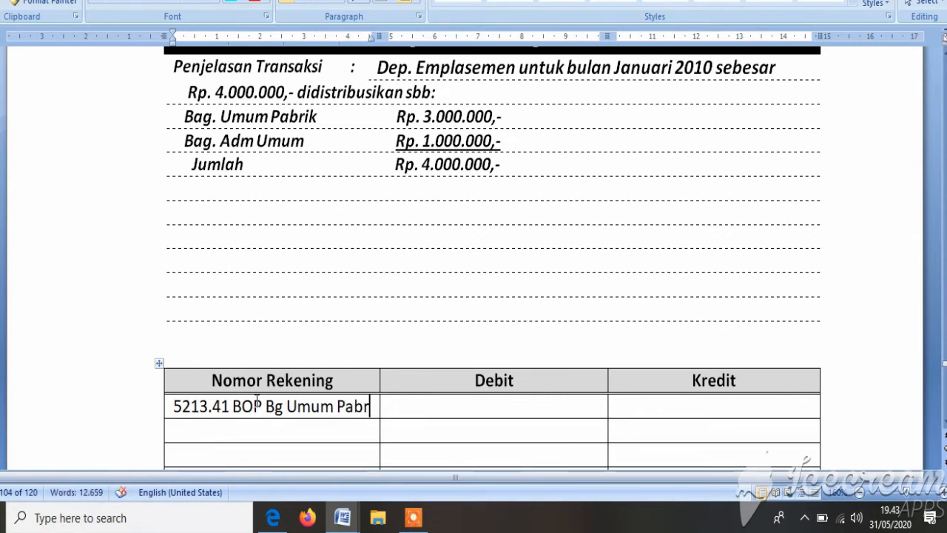
Step: Enter 3.000.000 as the debit amount for the 5213.41 row
{"action": "key", "text": "Tab"}
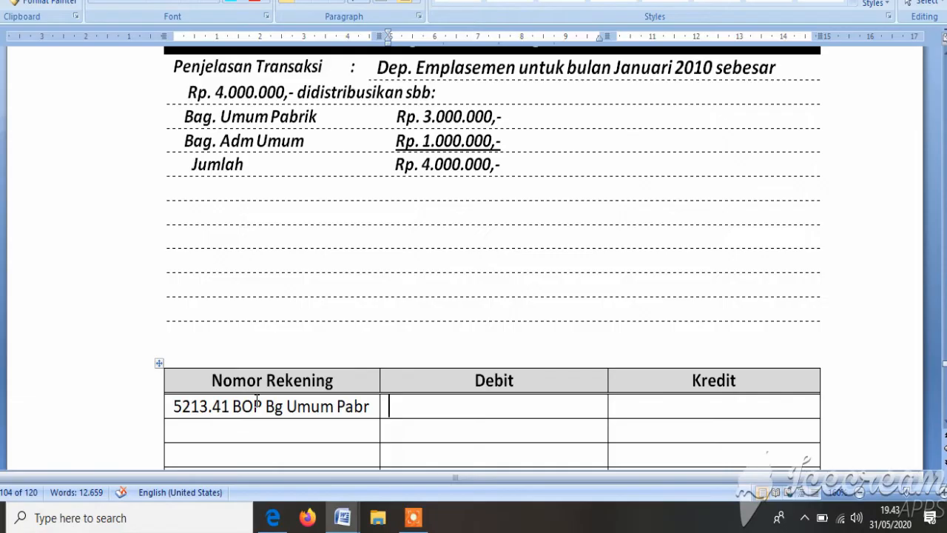
{"action": "type", "text": "3.000.000"}
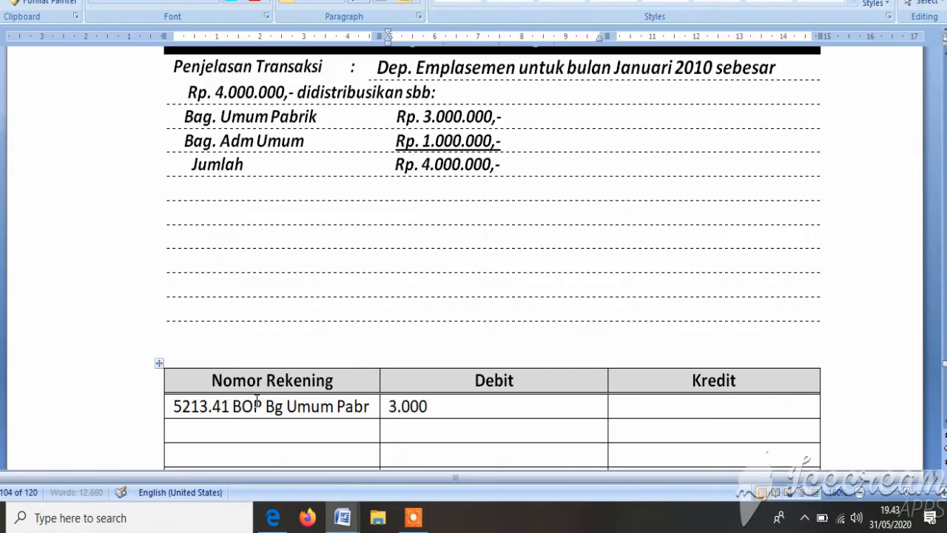
{"action": "key", "text": "Tab"}
{"action": "key", "text": "Tab"}
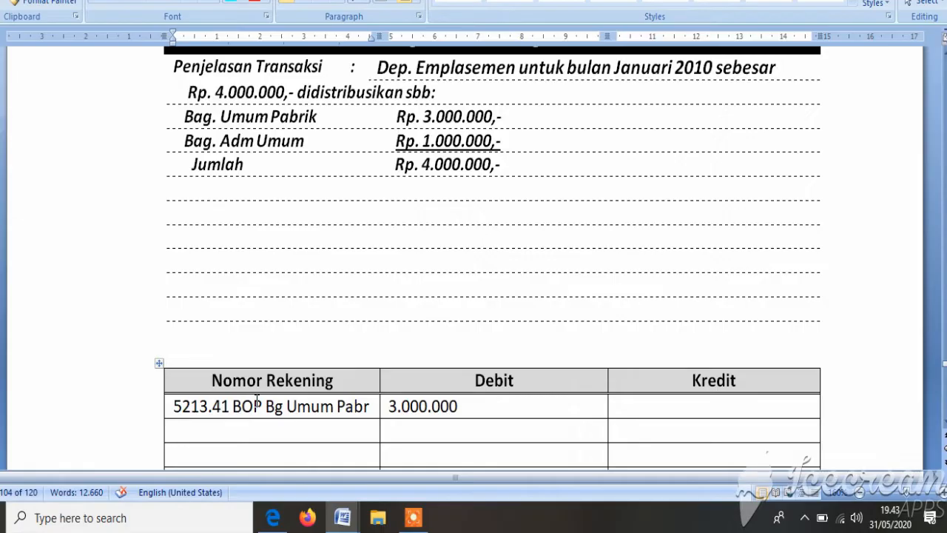
Step: Enter 5301.67 as the second account number, consulting the Biaya Administrasi dan Umum codes in the account code PDF
{"action": "type", "text": "5301."}
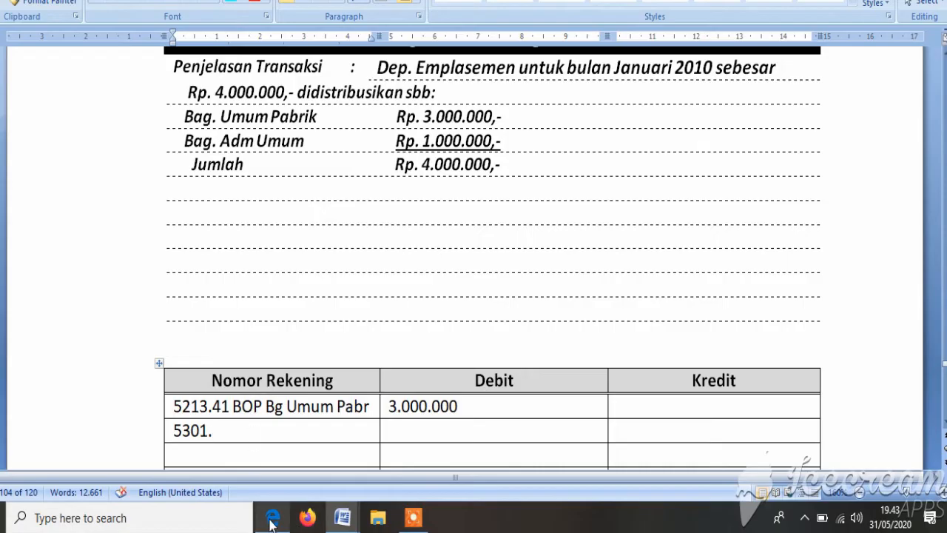
{"action": "mouse_move", "coordinate": [271, 522]}
{"action": "left_click", "coordinate": [256, 474]}
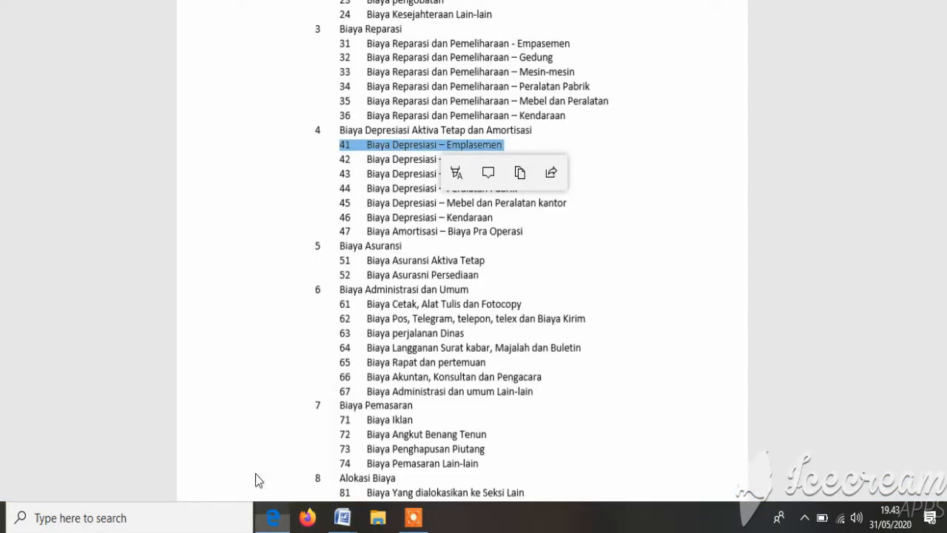
{"action": "scroll", "coordinate": [345, 222], "scroll_direction": "down", "scroll_amount": 2}
{"action": "left_click_drag", "start_coordinate": [352, 215], "coordinate": [537, 311]}
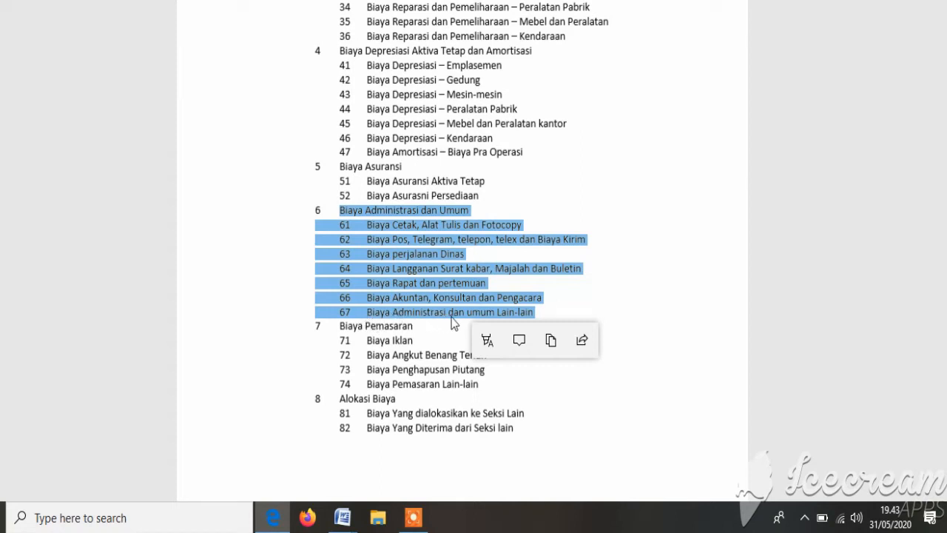
{"action": "left_click", "coordinate": [626, 316]}
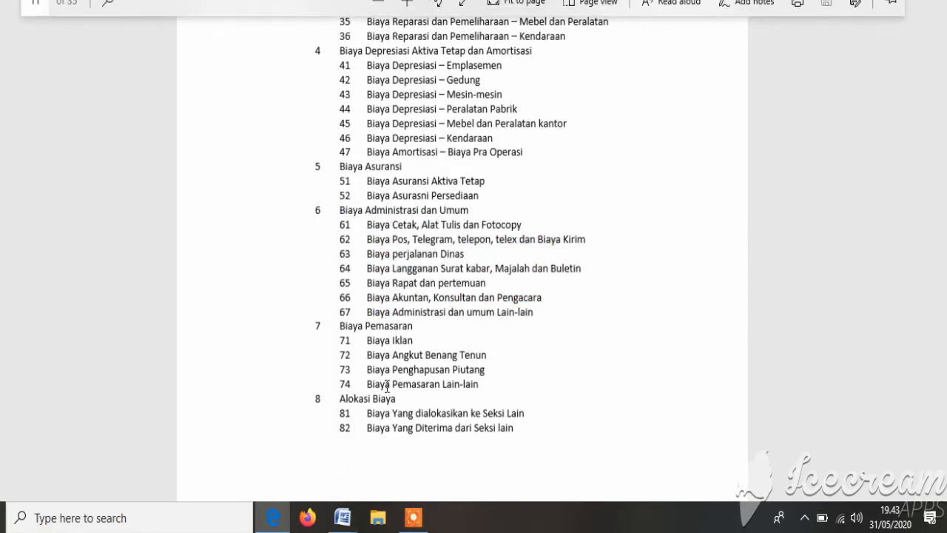
{"action": "left_click", "coordinate": [344, 520]}
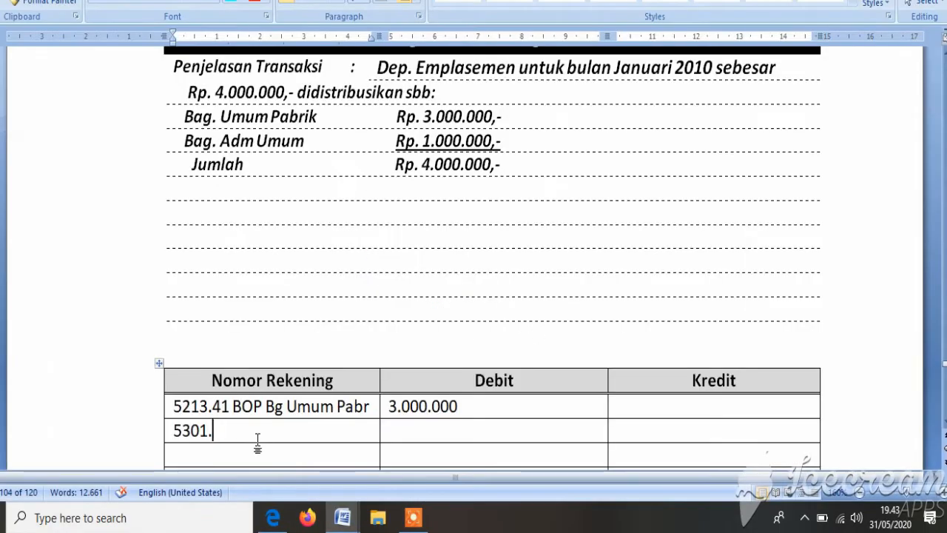
{"action": "type", "text": "67"}
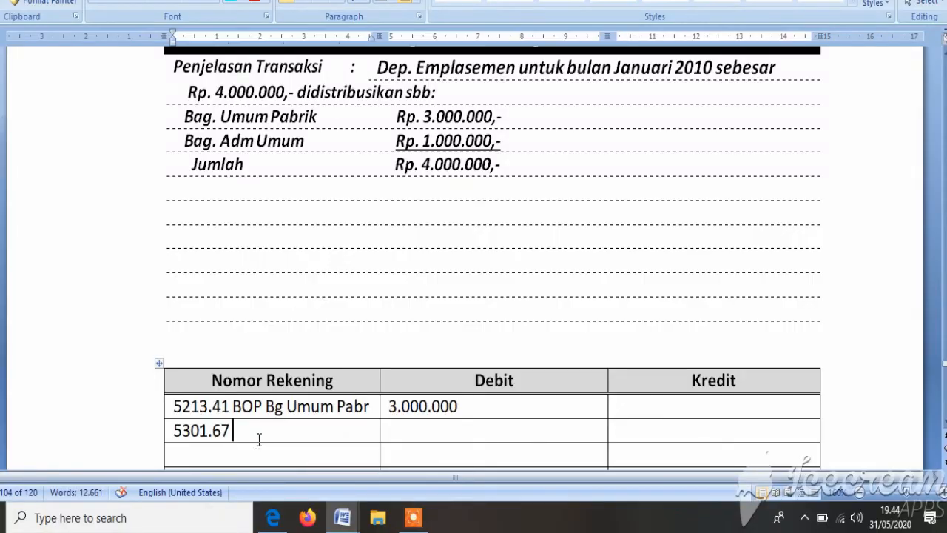
Step: Add the account name By Adm & Umum after the number 5301.67
{"action": "type", "text": "By Ad"}
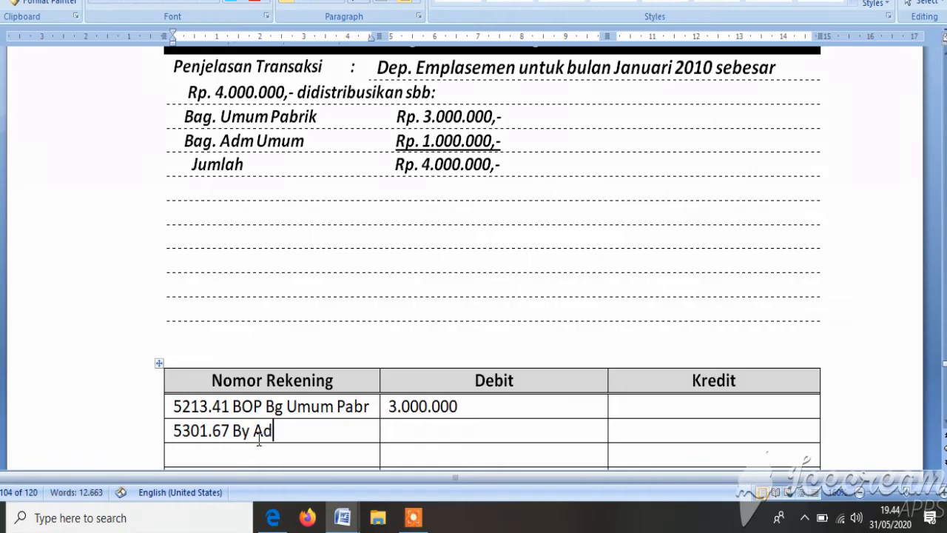
{"action": "type", "text": "m"}
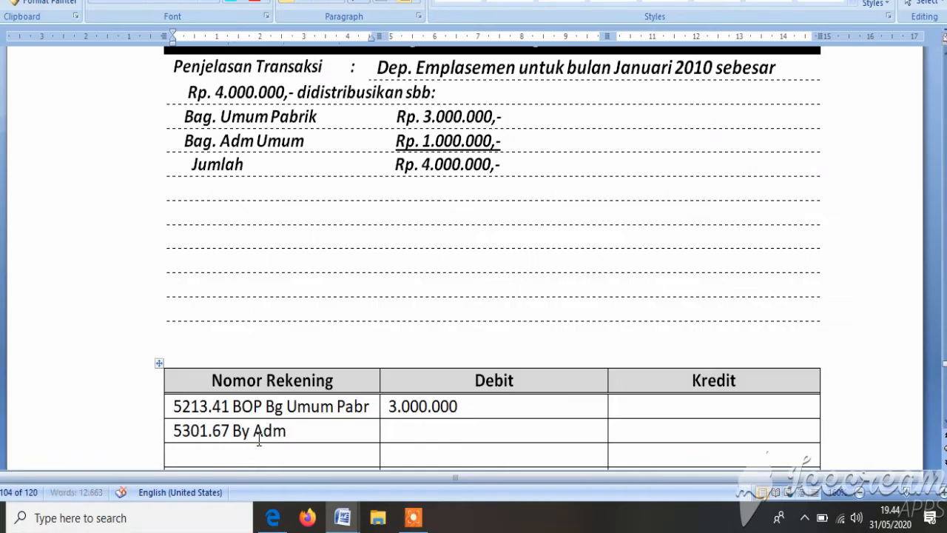
{"action": "type", "text": " & Umum"}
Step: Enter 1.000.000 as the debit amount for the 5301.67 row
{"action": "key", "text": "Tab"}
{"action": "type", "text": "1"}
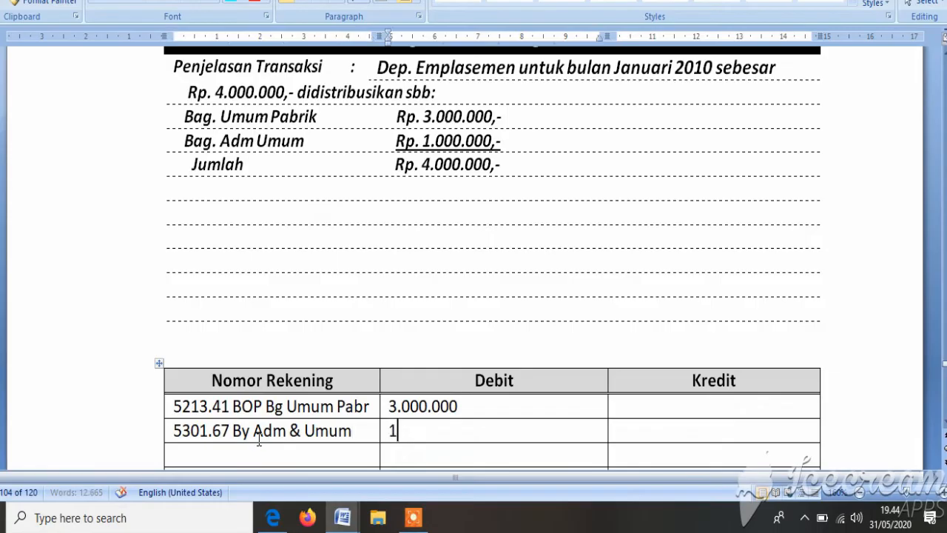
{"action": "type", "text": ".000.00"}
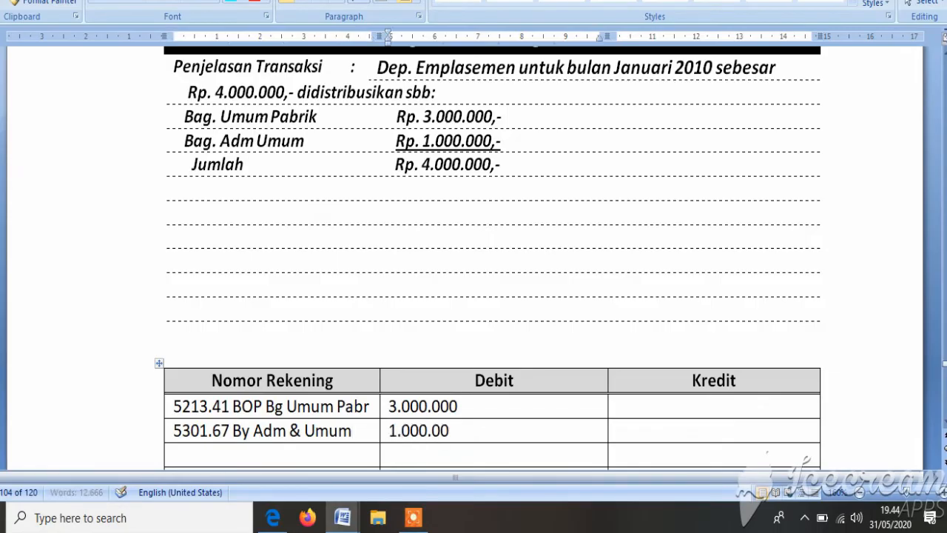
{"action": "key", "text": "BackSpace"}
{"action": "key", "text": "BackSpace"}
{"action": "key", "text": "BackSpace"}
{"action": "key", "text": "BackSpace"}
{"action": "type", "text": "0.000"}
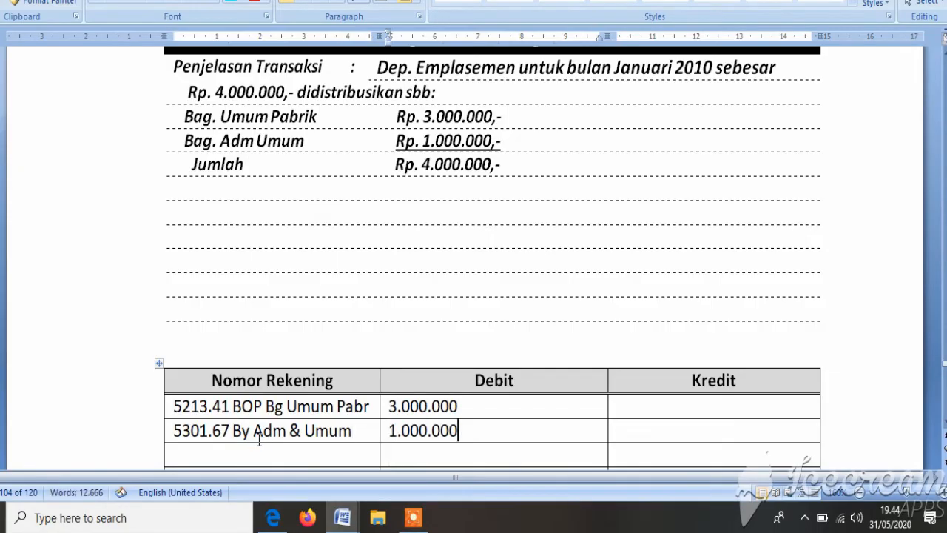
Step: Enter account number 1322 with the name Ak. Peny Emplasemen in the third row of the journal table
{"action": "key", "text": "Down"}
{"action": "key", "text": "Left"}
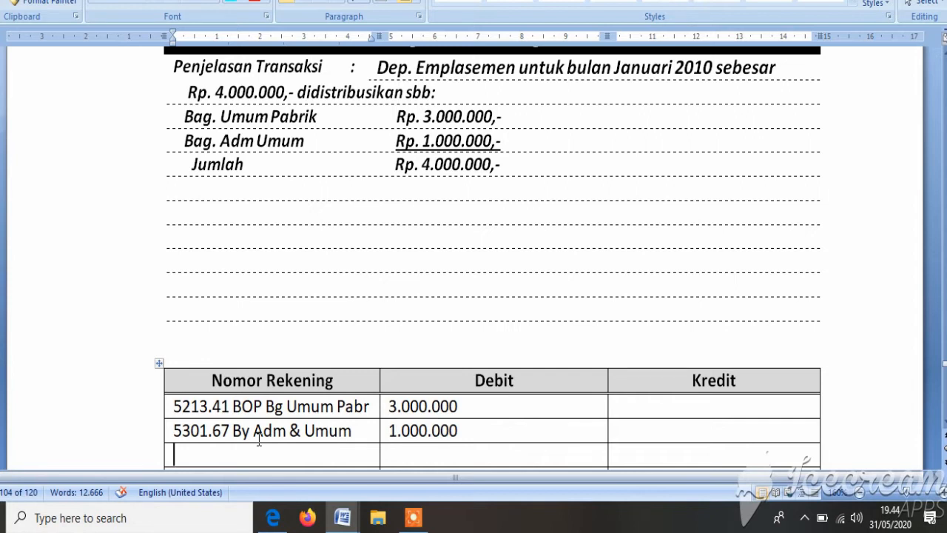
{"action": "type", "text": "1322 Ak. Pe"}
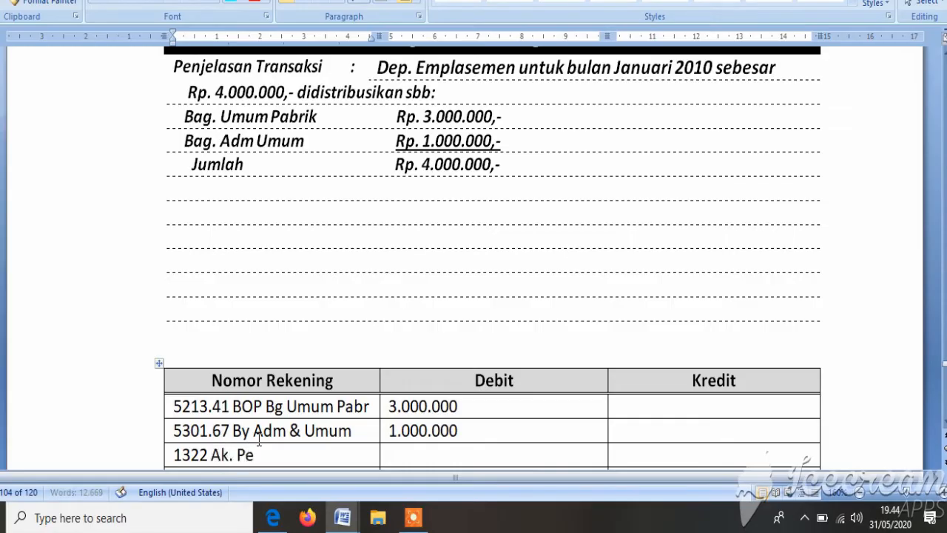
{"action": "type", "text": "ny "}
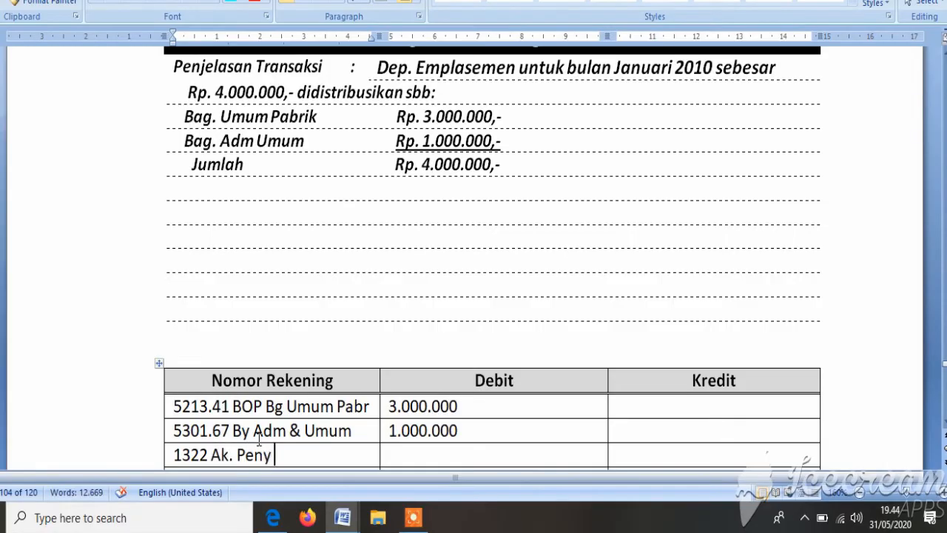
{"action": "type", "text": "Emplasem"}
{"action": "key", "text": "ctrl+BackSpace"}
{"action": "type", "text": "Emplasem"}
{"action": "key", "text": "BackSpace"}
{"action": "key", "text": "BackSpace"}
{"action": "key", "text": "BackSpace"}
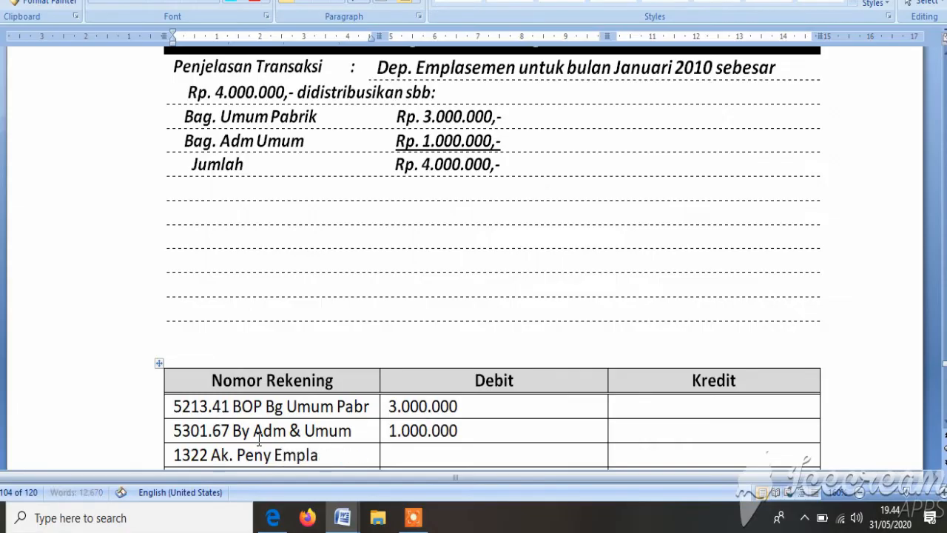
{"action": "type", "text": "semen"}
Step: Enter 4.000.000 as the credit amount for the 1322 row
{"action": "key", "text": "Tab"}
{"action": "key", "text": "Tab"}
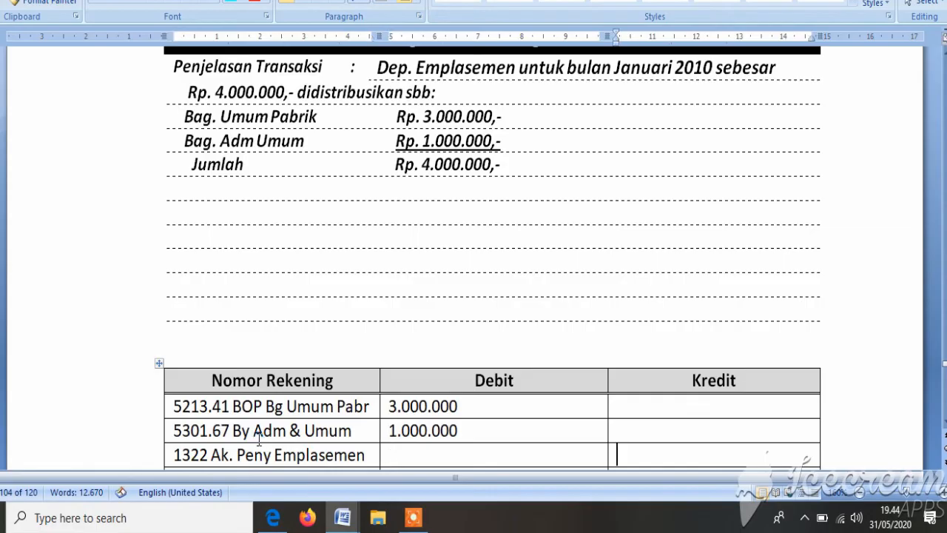
{"action": "type", "text": "4.000.0"}
{"action": "key", "text": "BackSpace"}
{"action": "key", "text": "BackSpace"}
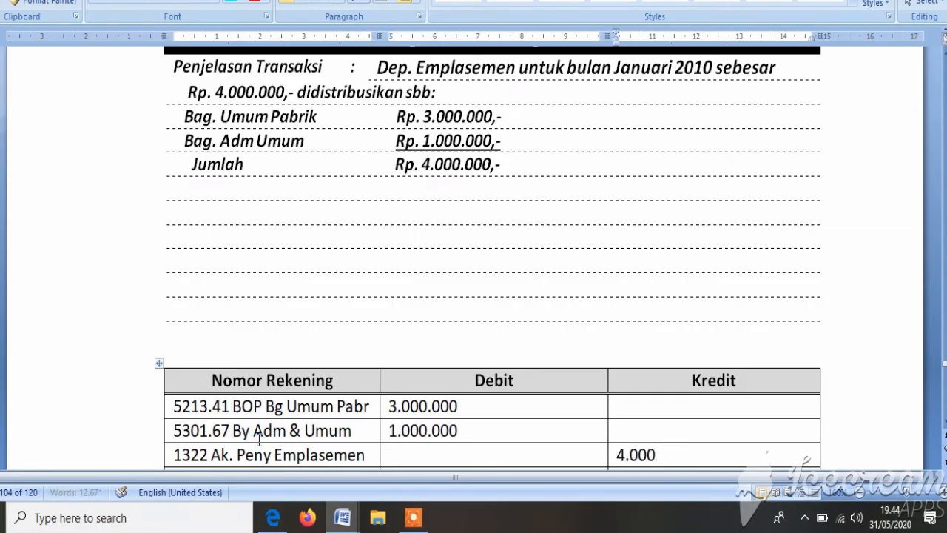
{"action": "type", "text": ".000"}
Step: Fill in the bookkeeper's name under Dibukukan oleh and enter 1 in the box below Hal JM on the Emplasemen depreciation voucher
{"action": "scroll", "coordinate": [259, 439], "scroll_direction": "down", "scroll_amount": 8}
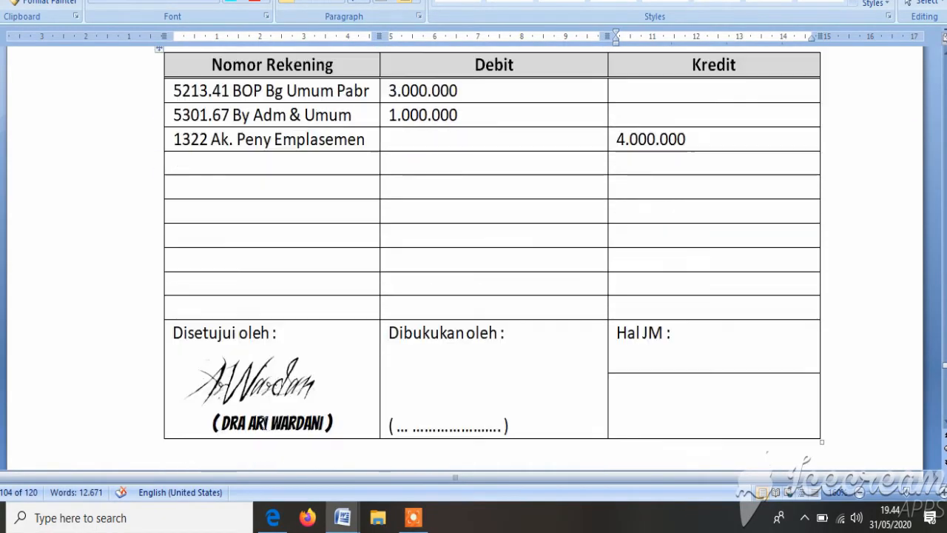
{"action": "left_click_drag", "start_coordinate": [397, 429], "coordinate": [435, 424]}
{"action": "type", "text": "An"}
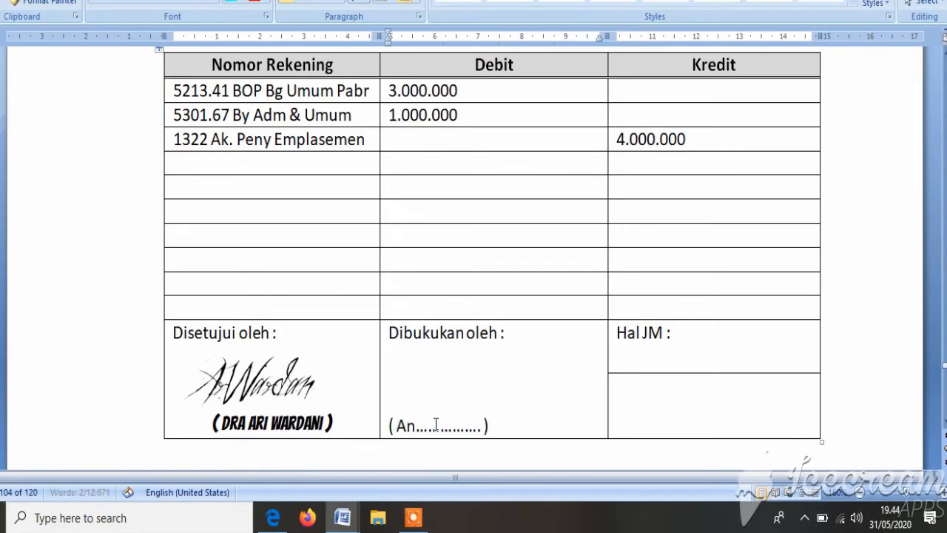
{"action": "type", "text": "dri...."}
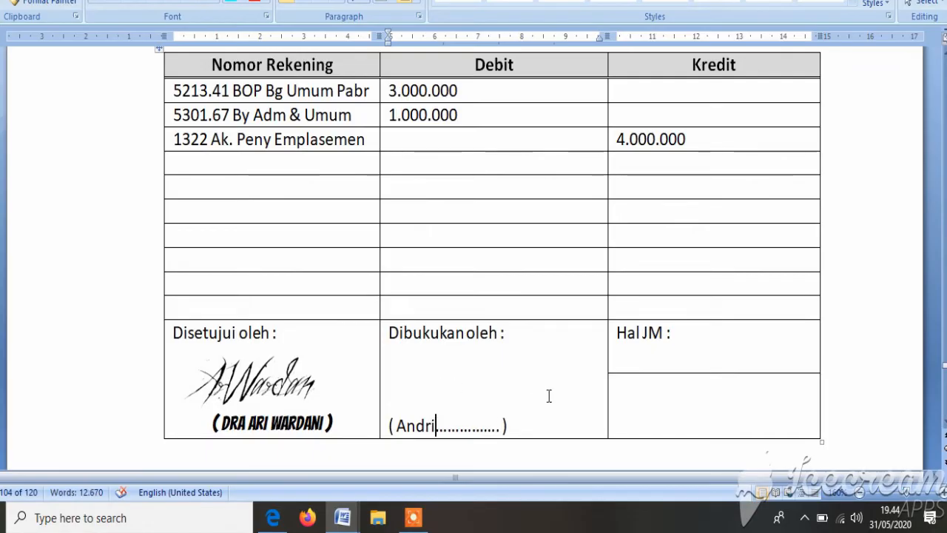
{"action": "left_click", "coordinate": [657, 394]}
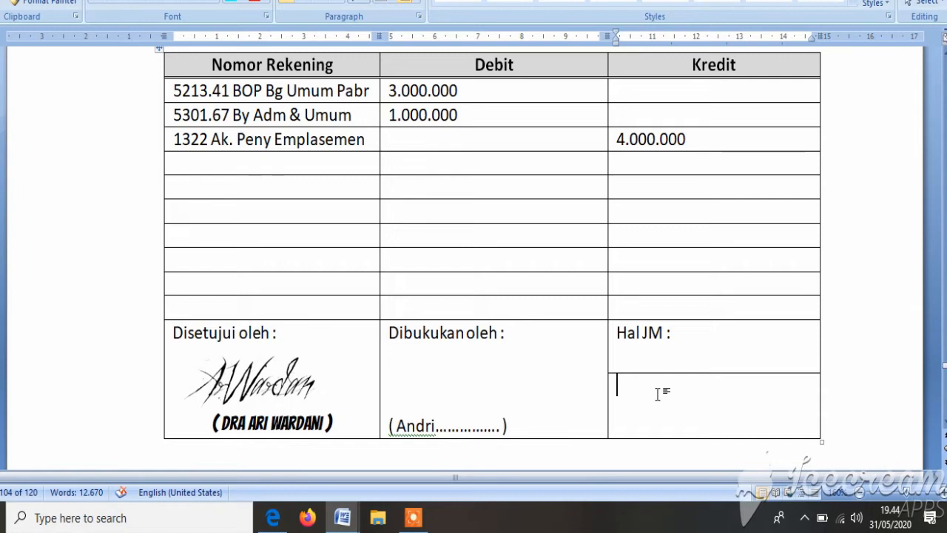
{"action": "type", "text": "1"}
{"action": "scroll", "coordinate": [657, 394], "scroll_direction": "up", "scroll_amount": 1}
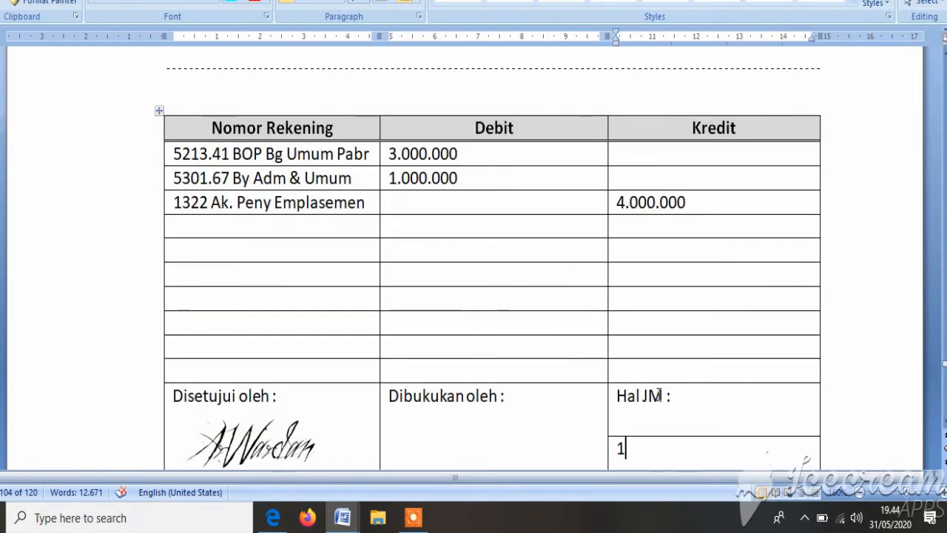
{"action": "scroll", "coordinate": [656, 400], "scroll_direction": "down", "scroll_amount": 10}
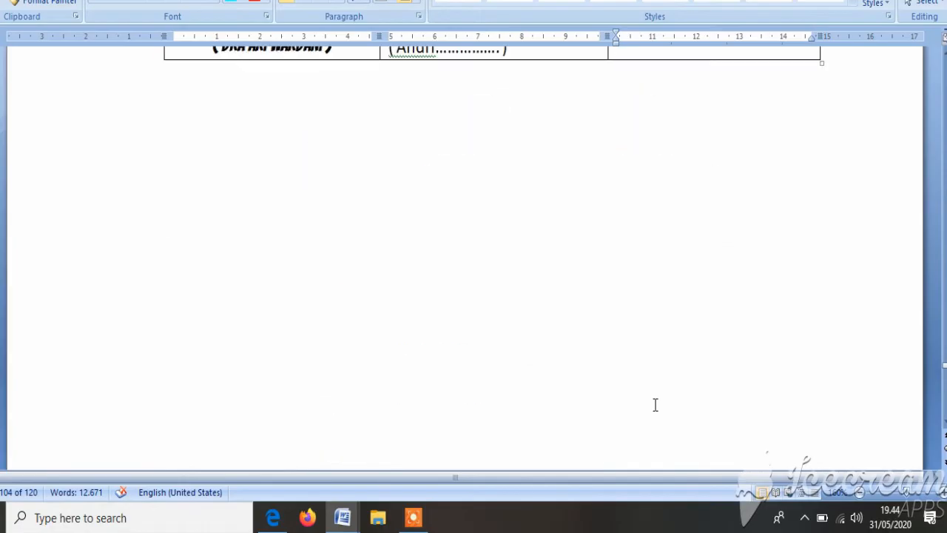
Step: Switch from the memorial vouchers to the Buku3untuk Video.docx document with the blank Jurnal Memorial table
{"action": "scroll", "coordinate": [654, 404], "scroll_direction": "down", "scroll_amount": 1}
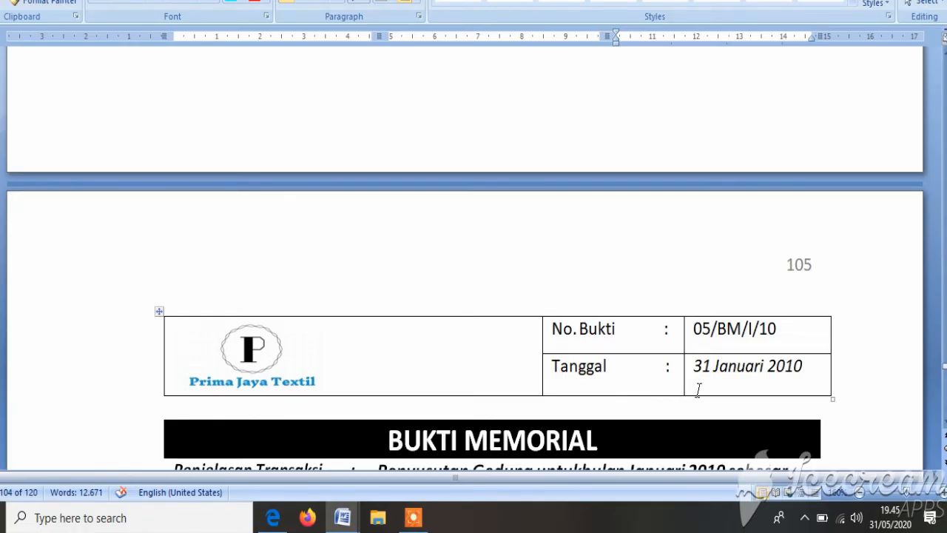
{"action": "scroll", "coordinate": [697, 390], "scroll_direction": "down", "scroll_amount": 2}
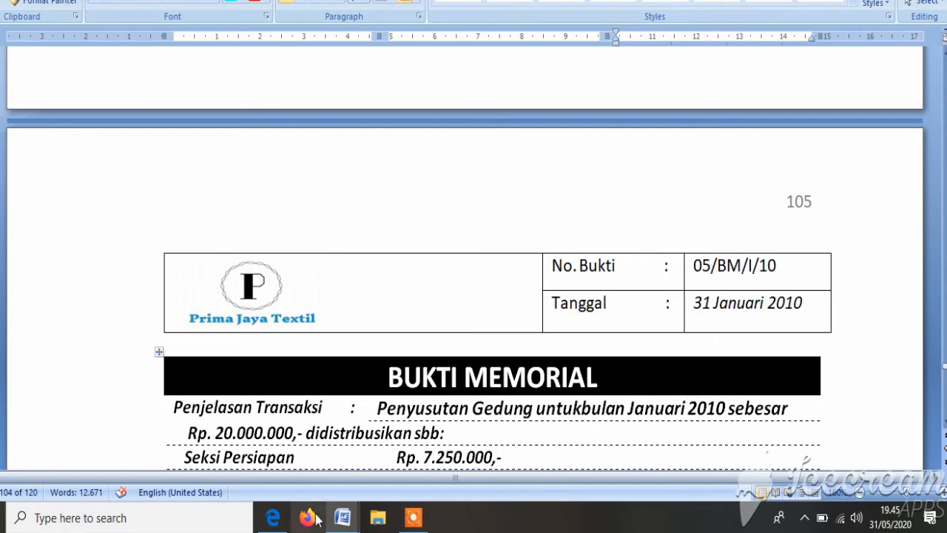
{"action": "mouse_move", "coordinate": [343, 522]}
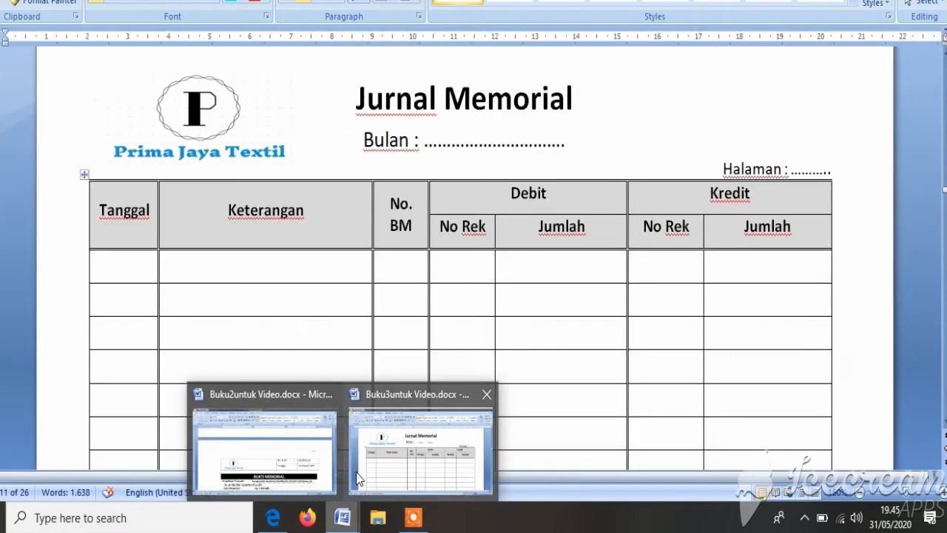
{"action": "left_click", "coordinate": [372, 460]}
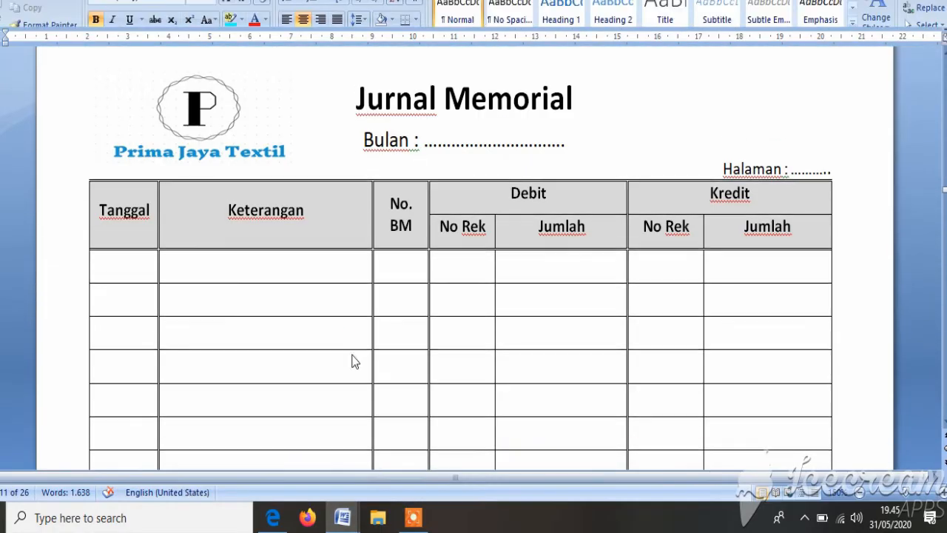
Step: Enter the date 02/1/10 and a description beginning with "Sumban" in the first row of the Jurnal Memorial table
{"action": "left_click", "coordinate": [129, 263]}
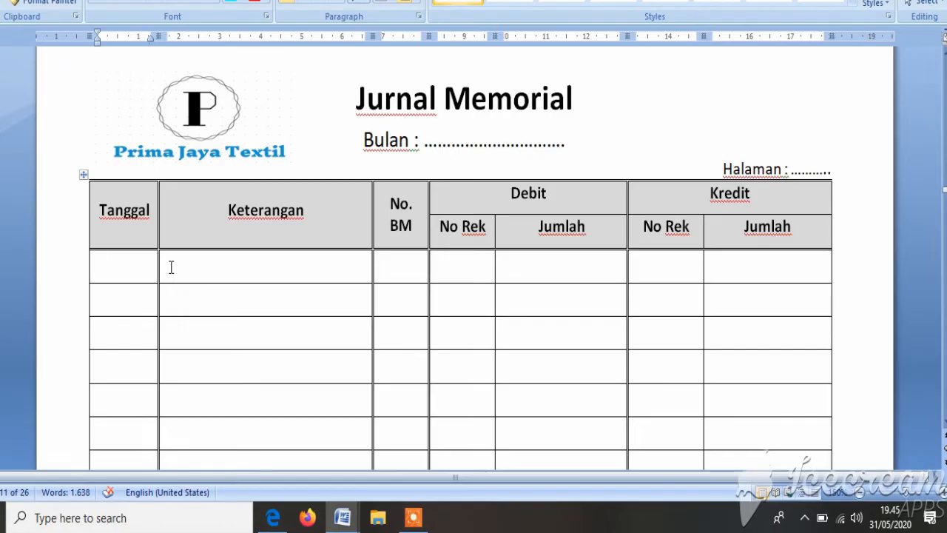
{"action": "type", "text": "02/1/1"}
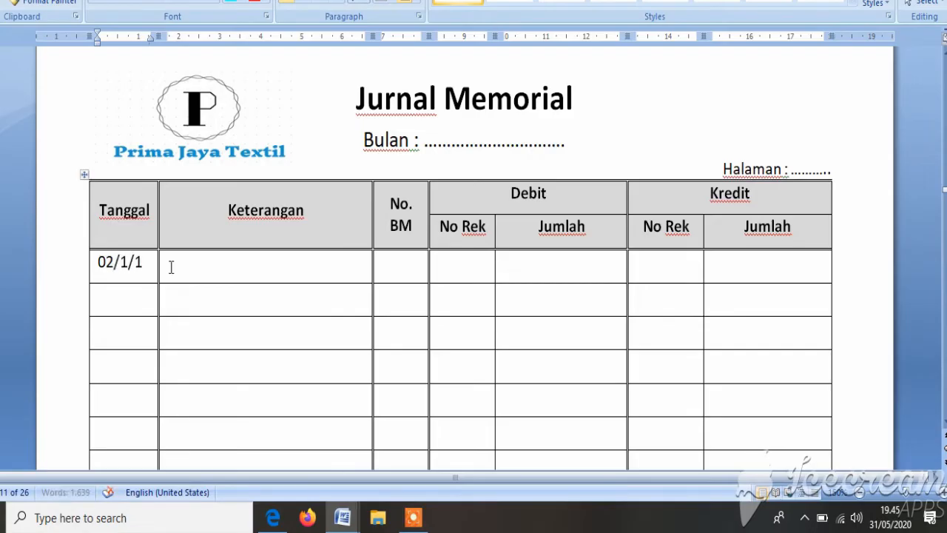
{"action": "key", "text": "BackSpace"}
{"action": "type", "text": "10"}
{"action": "left_click", "coordinate": [171, 268]}
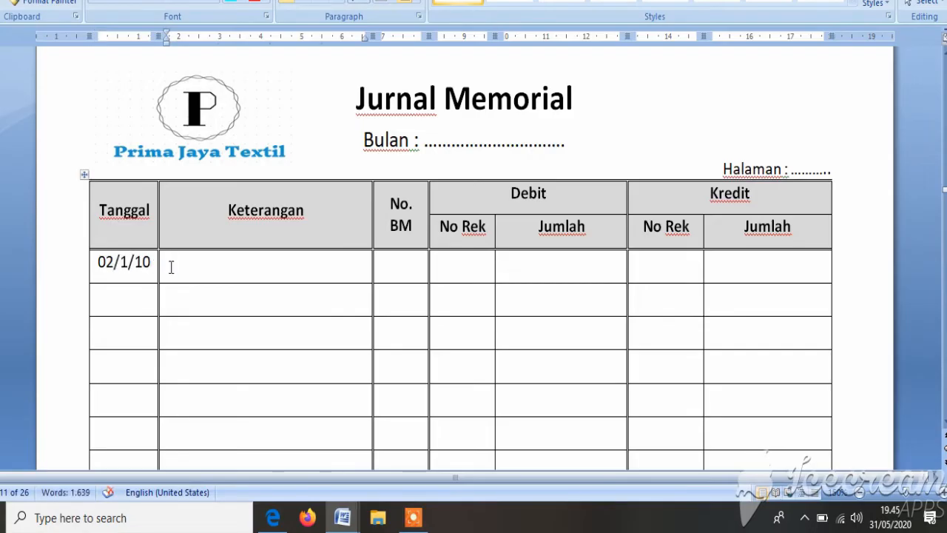
{"action": "type", "text": "Sumban"}
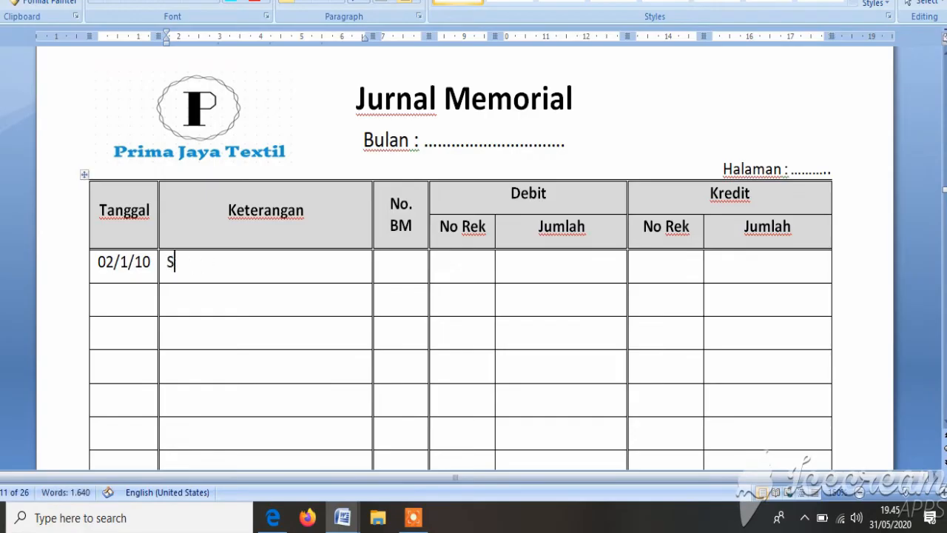